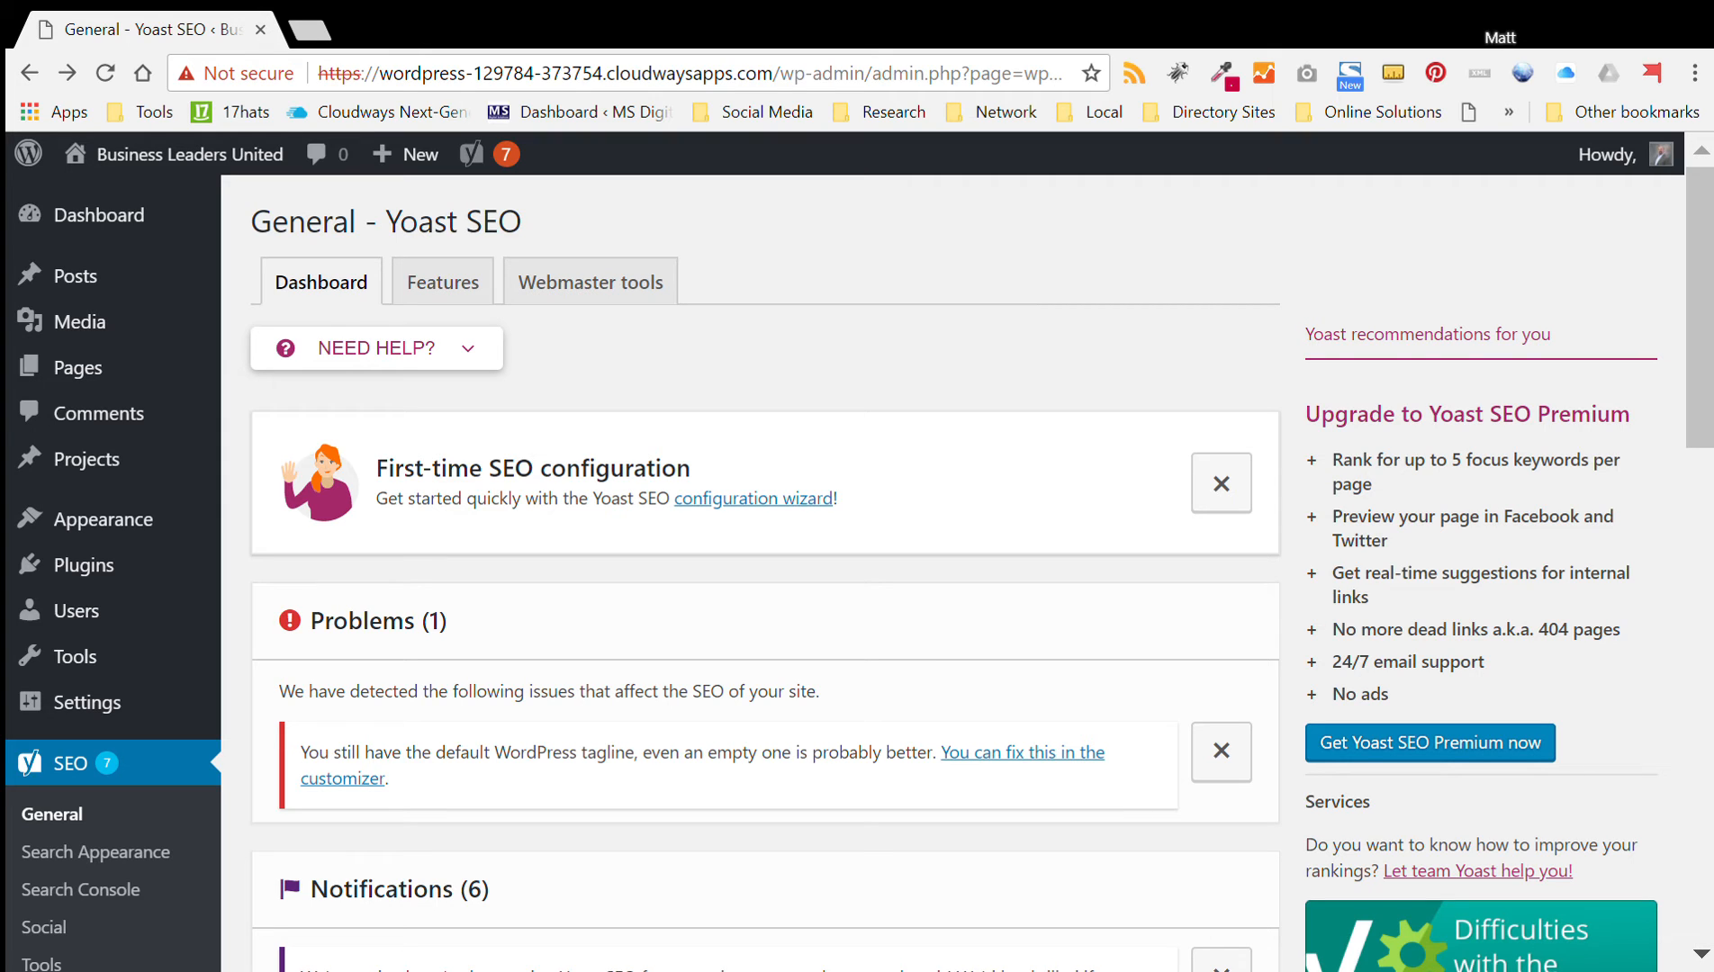
- Start the Yoast SEO configuration wizard and set the environment to Option B, under construction and not indexed
left_click(735, 508)
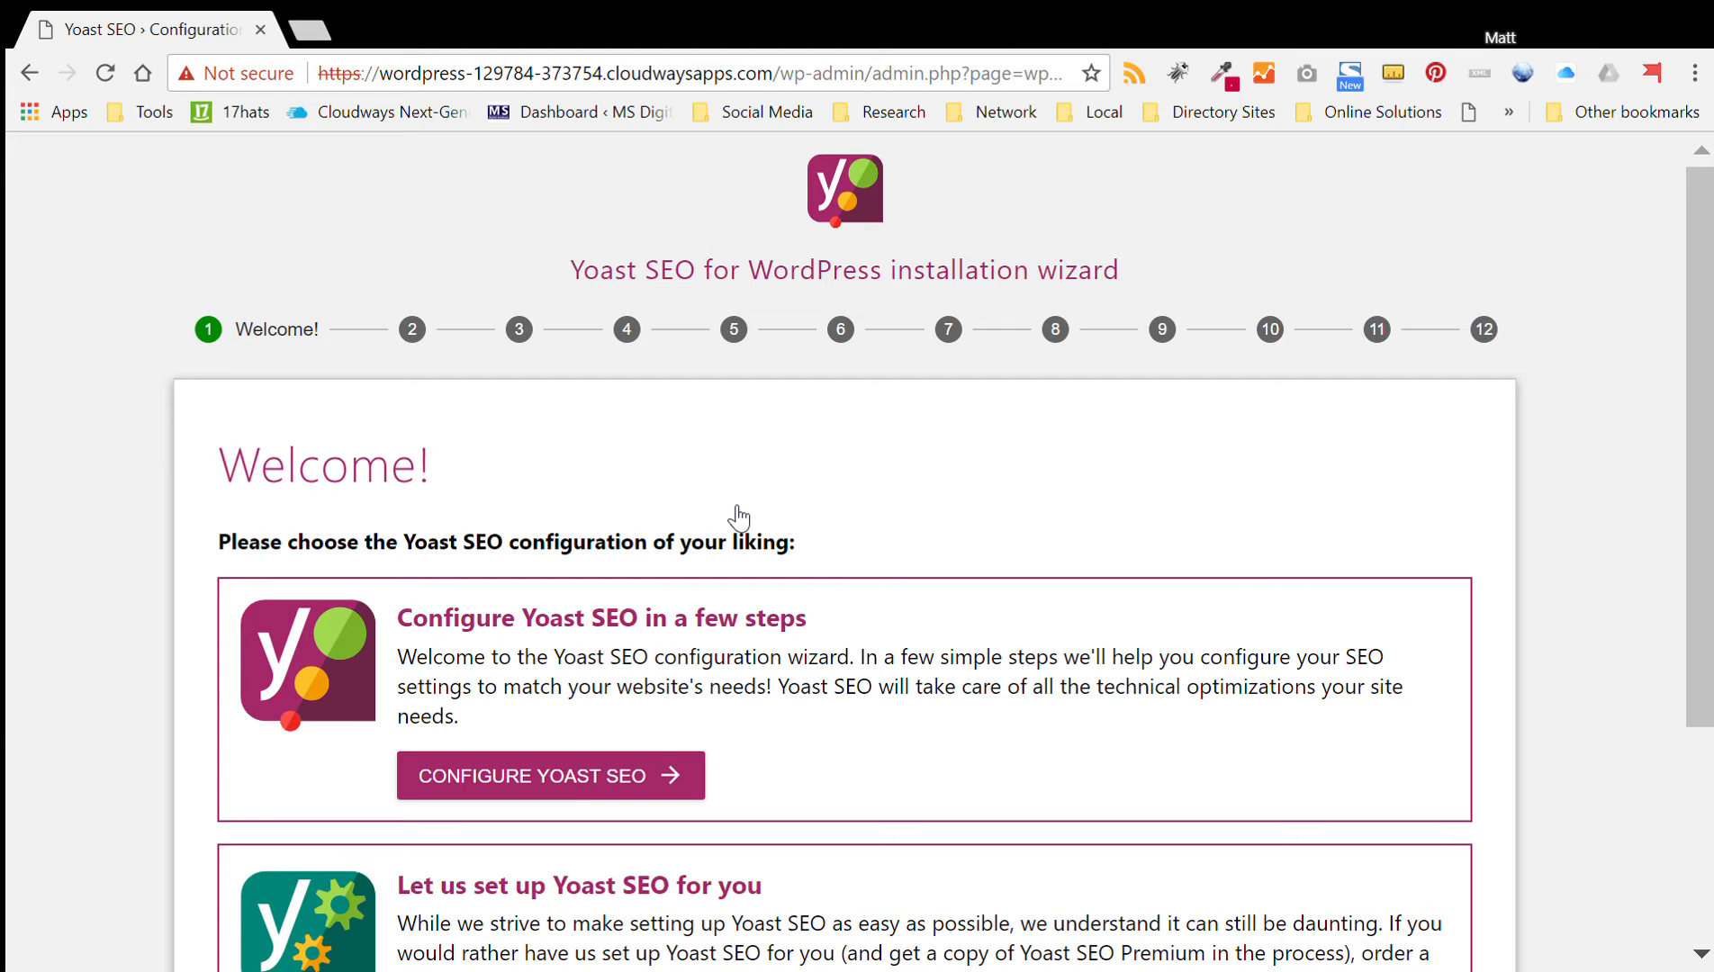
scroll(737, 518, "down", 1)
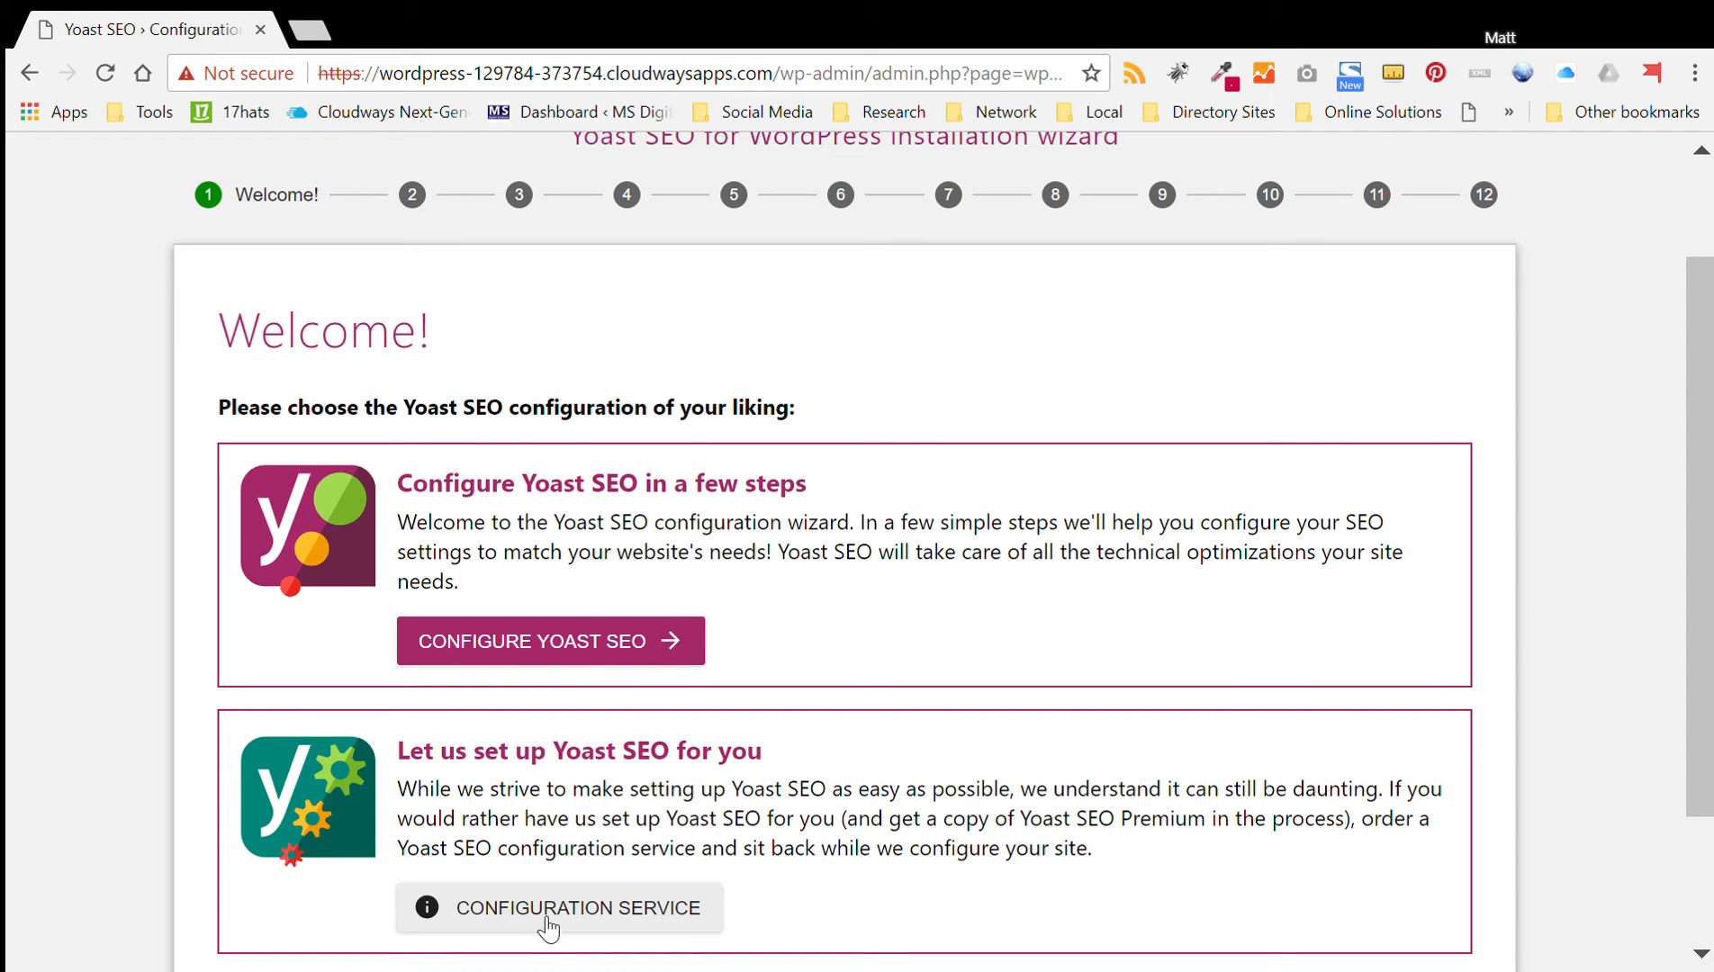
left_click(532, 660)
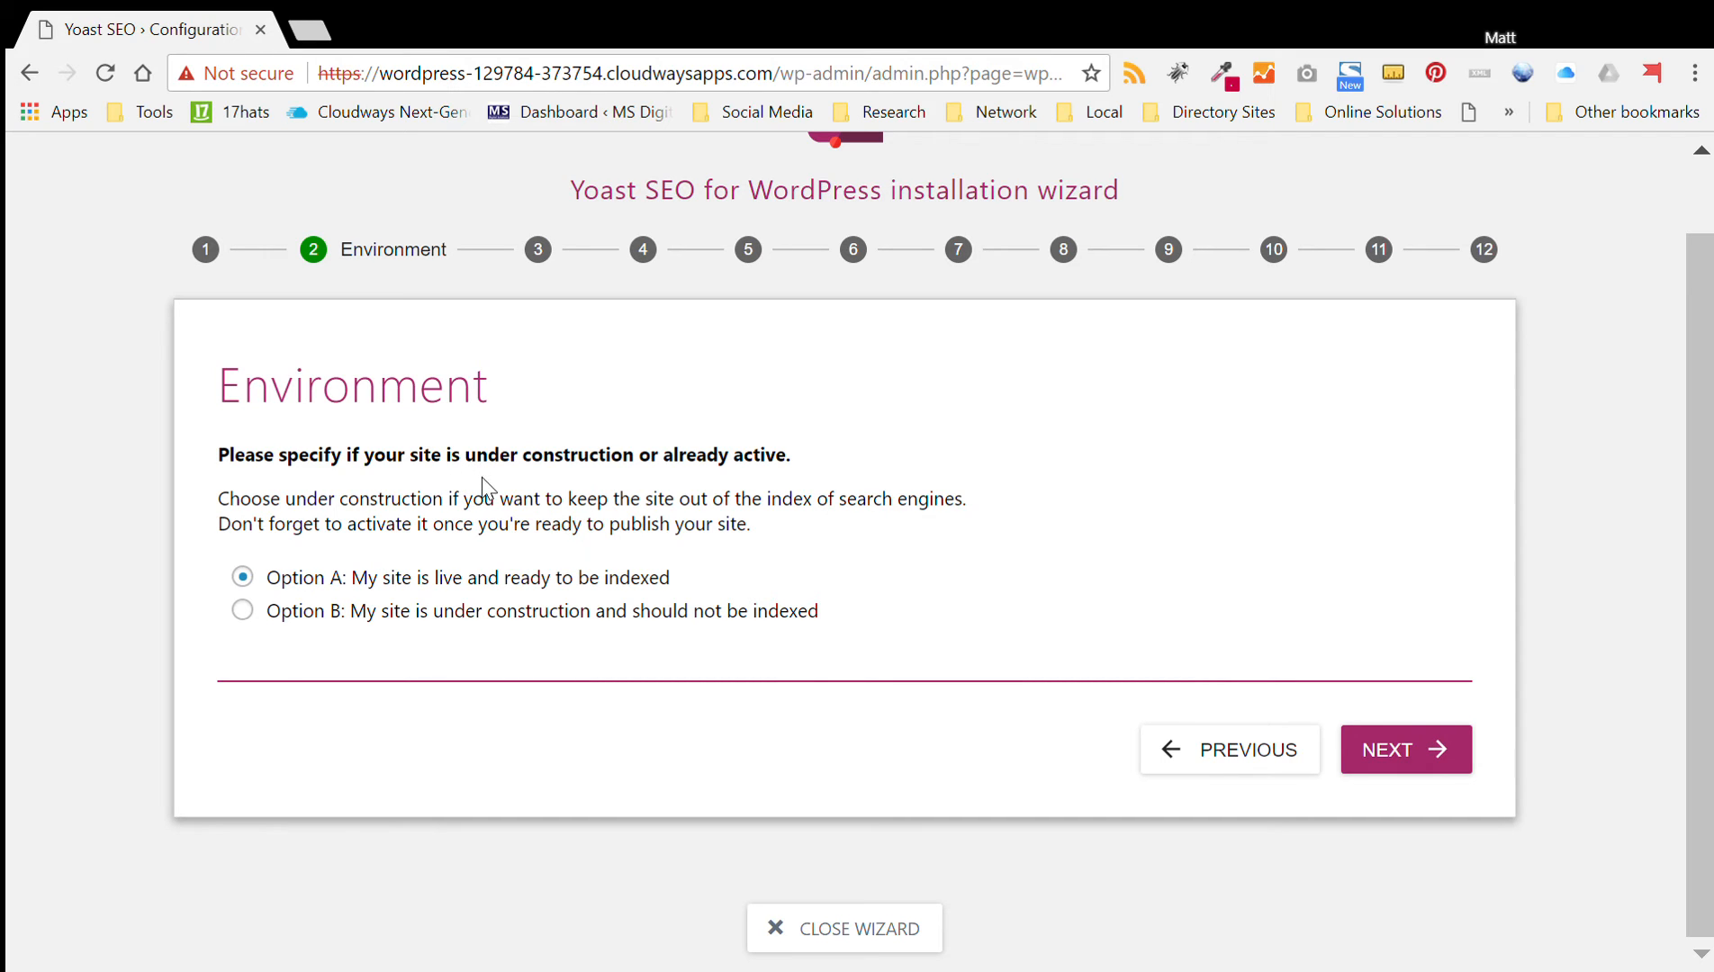
left_click(248, 619)
left_click(1392, 761)
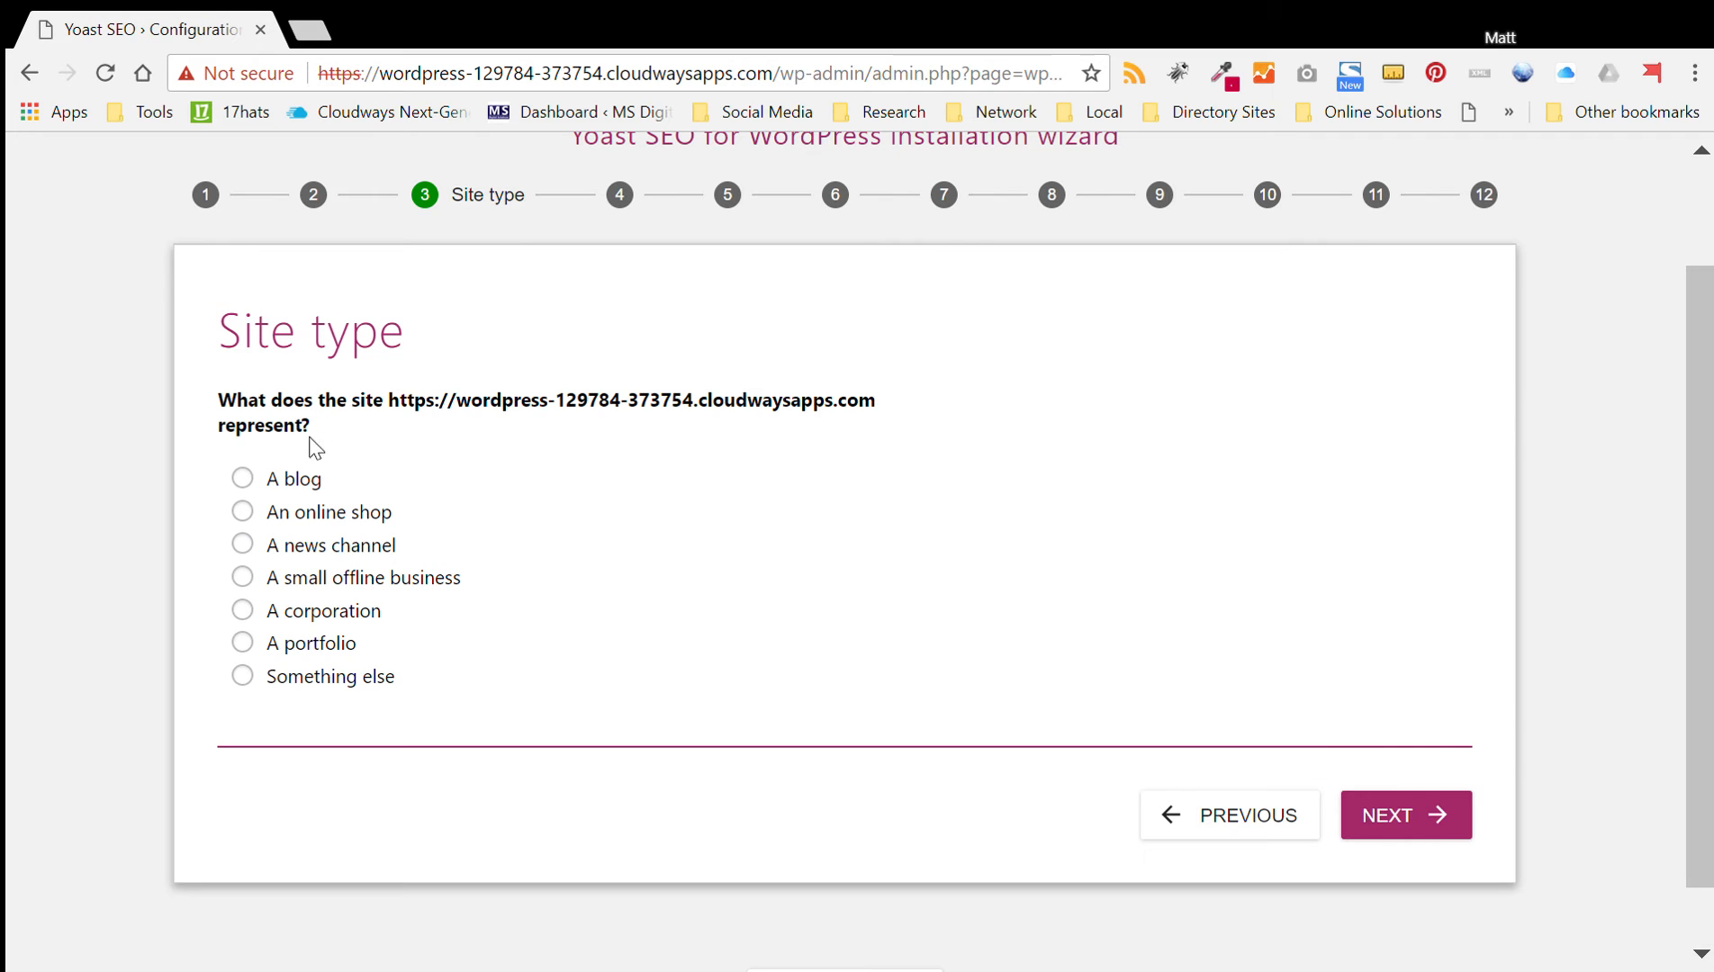
- Set the site type to Something else and accept the company name Business Leaders United with its existing logo
left_click(243, 677)
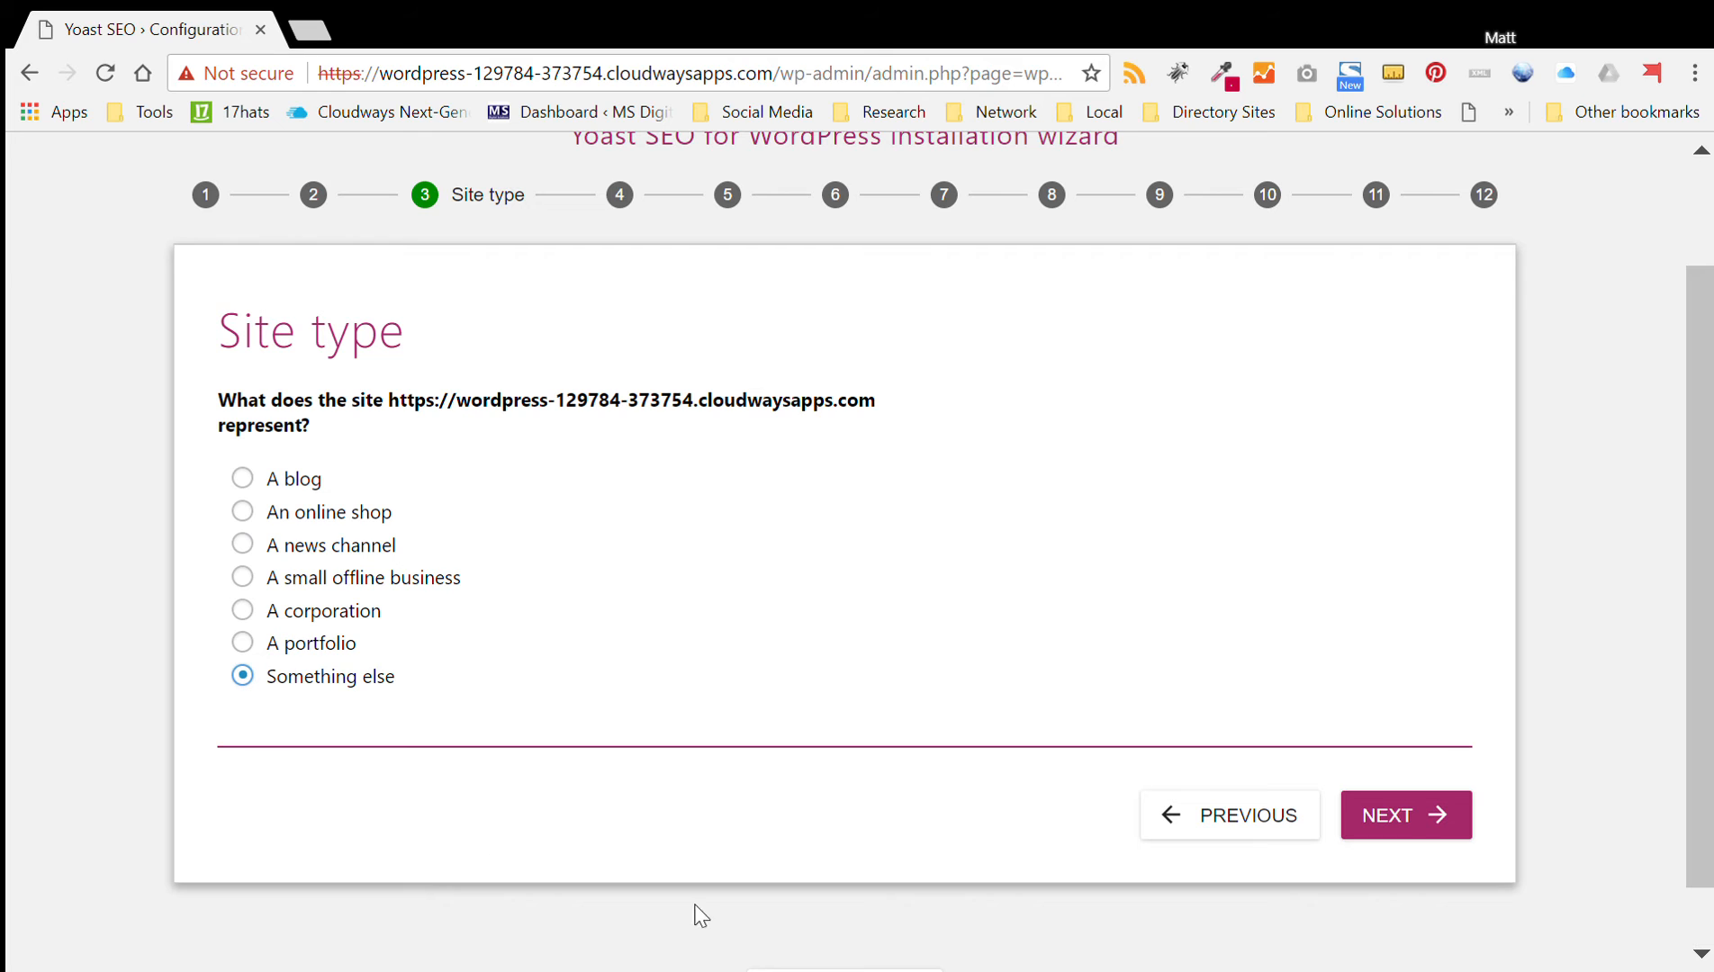
left_click(1375, 837)
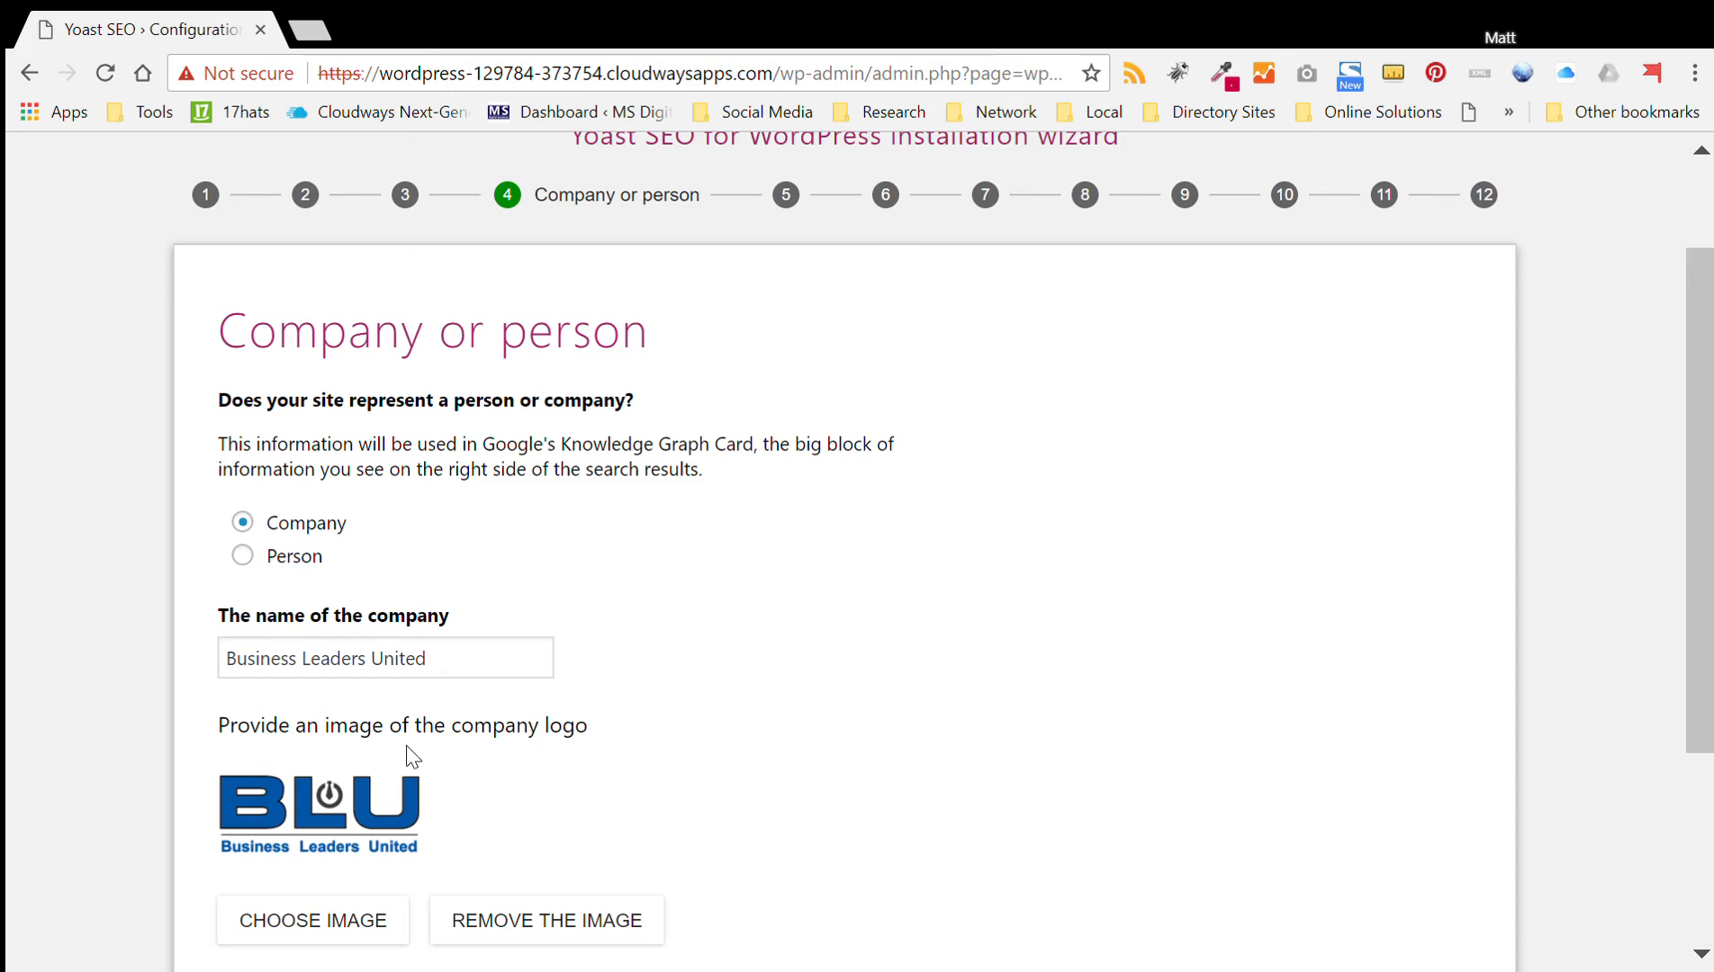
scroll(406, 749, "down", 3)
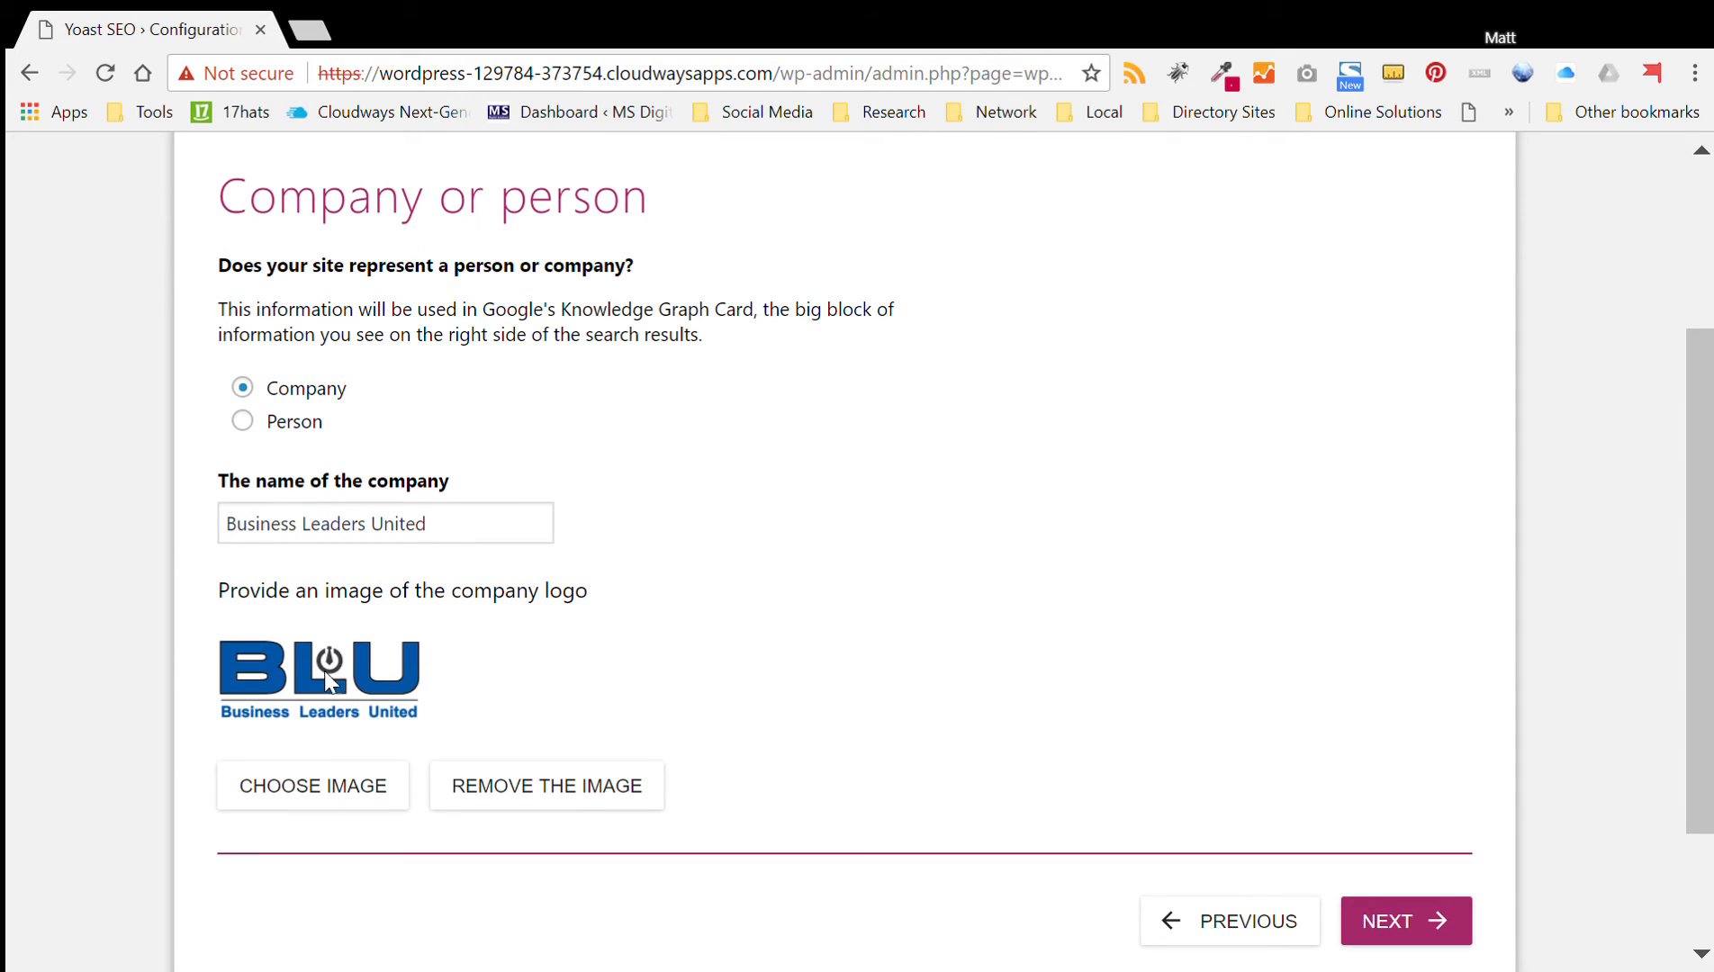
left_click(1387, 939)
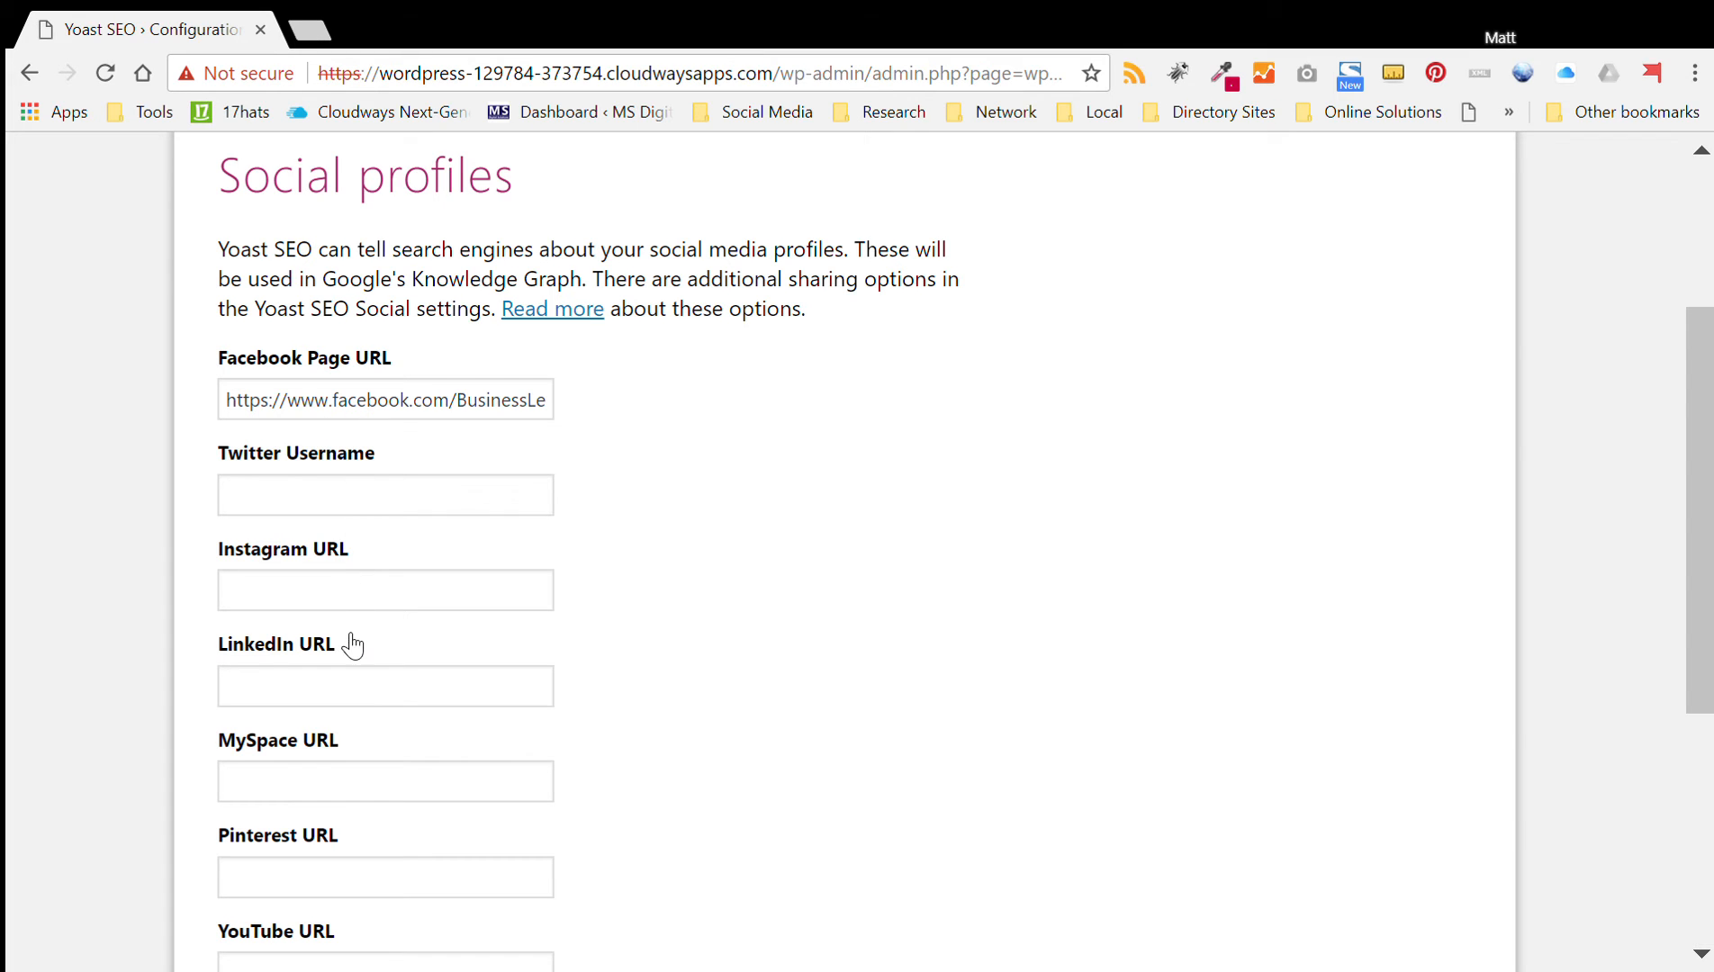
- Review the social profile fields and continue with only the Facebook page URL provided
scroll(352, 645, "down", 4)
scroll(352, 645, "up", 3)
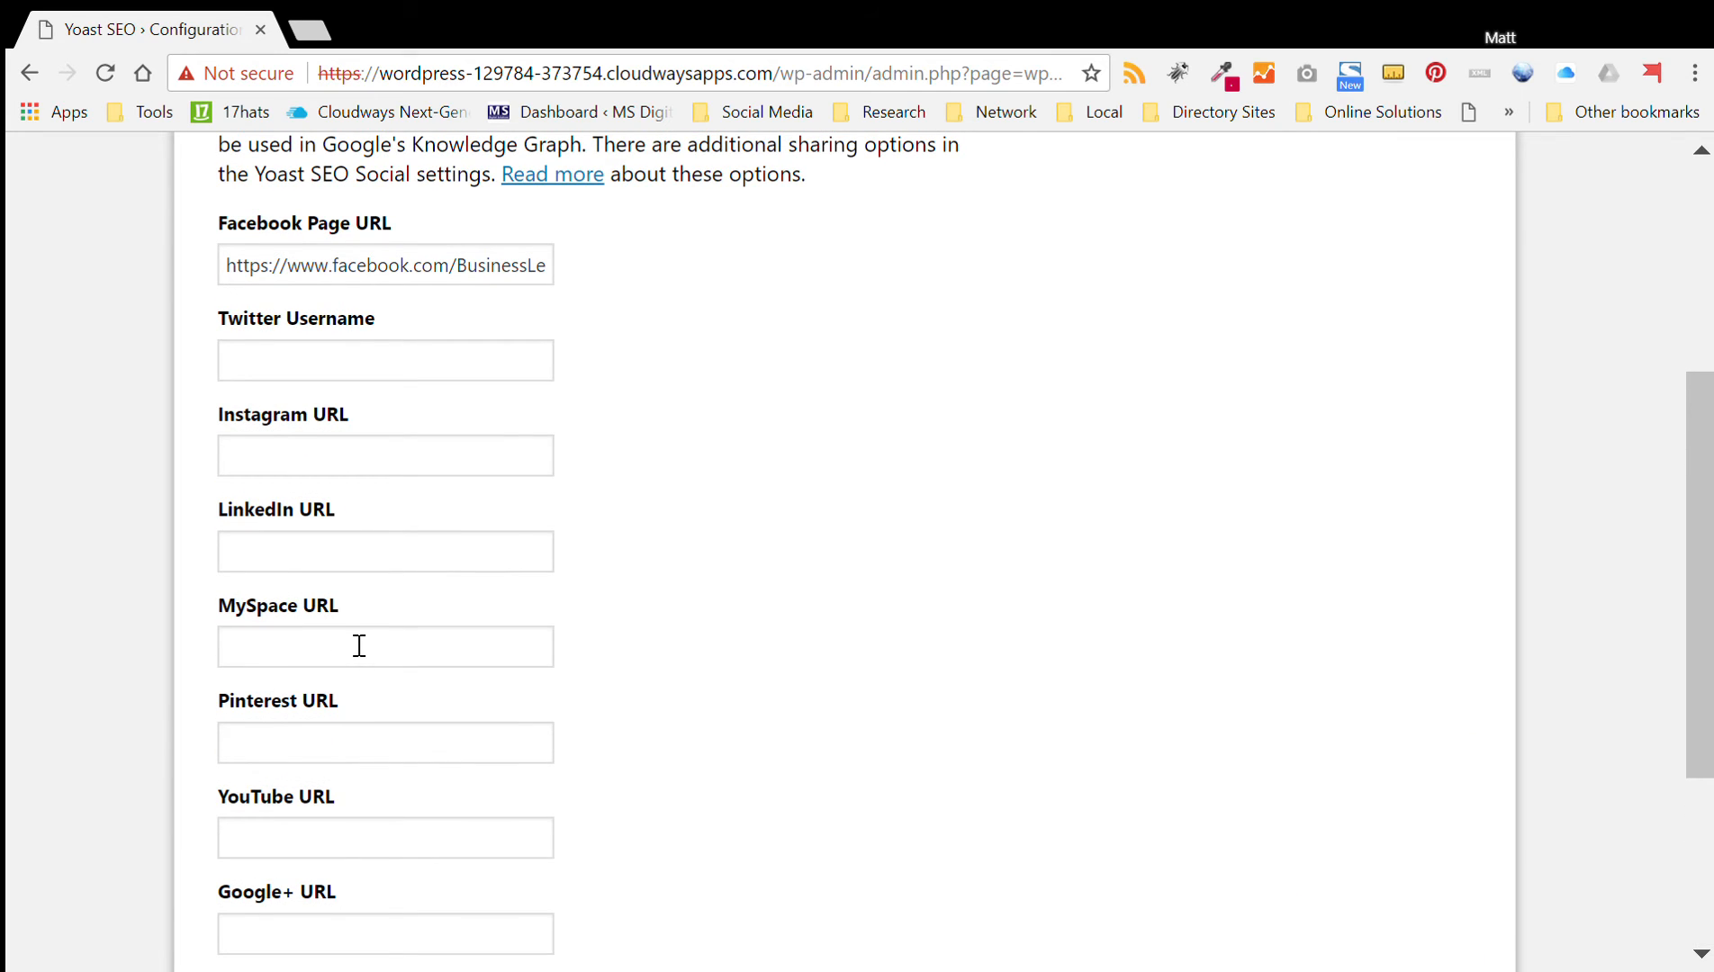
scroll(689, 639, "down", 4)
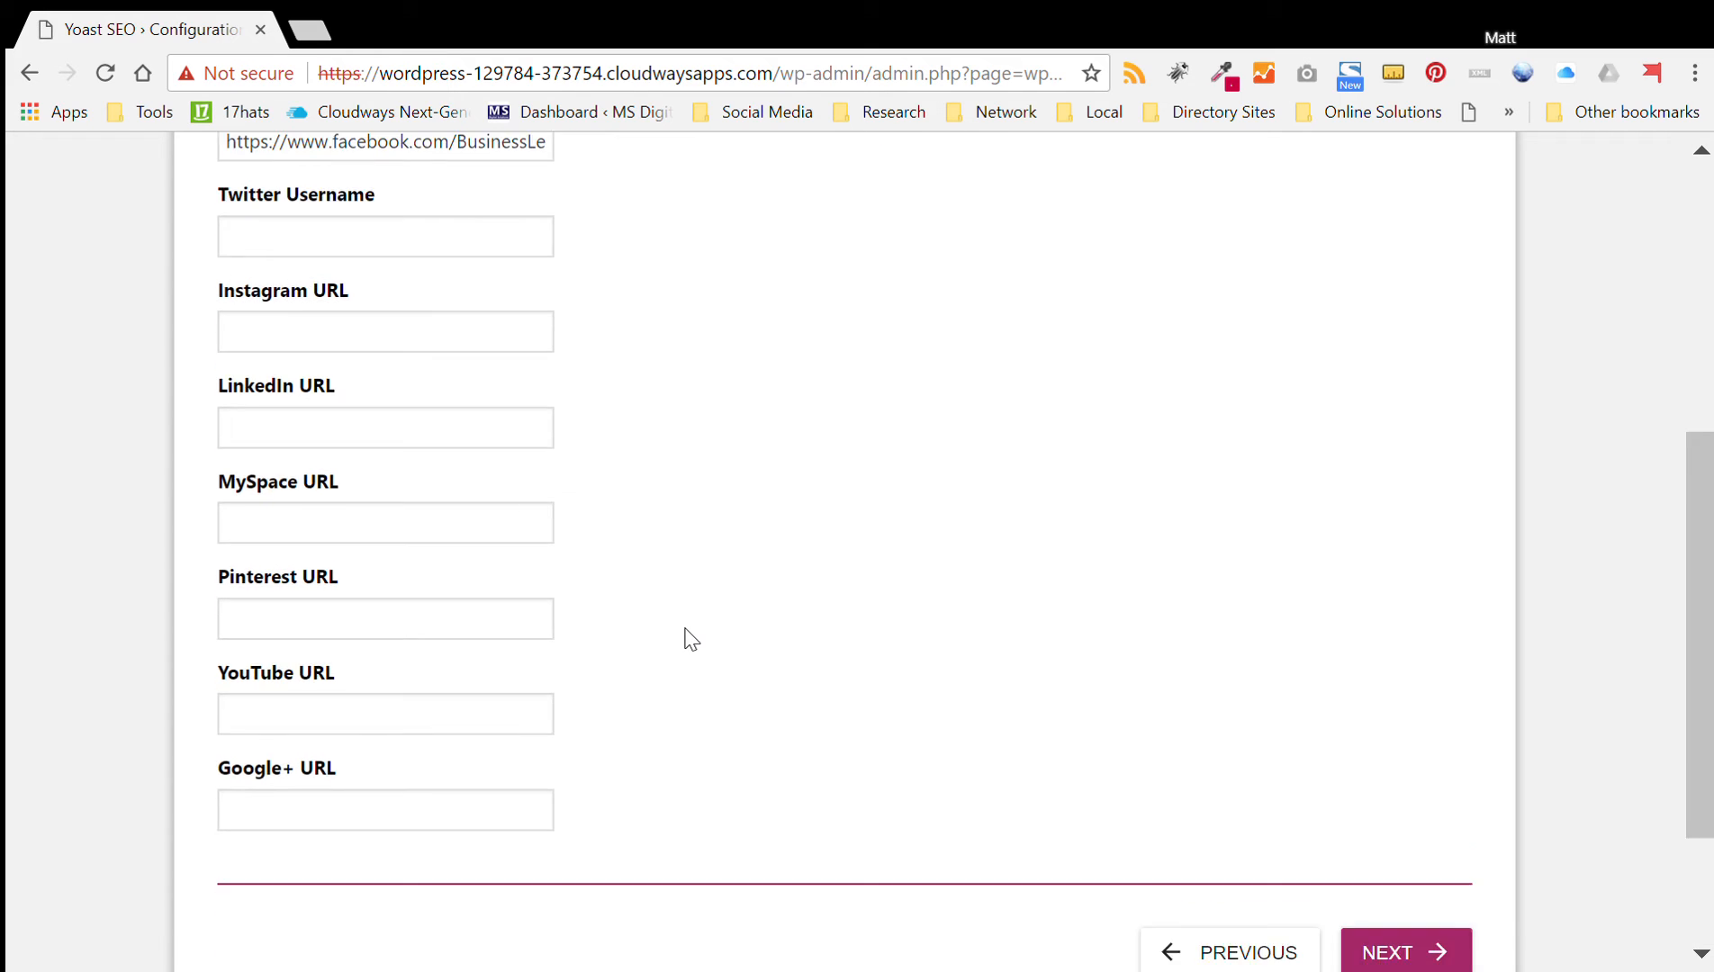
scroll(382, 352, "up", 3)
scroll(384, 352, "up", 1)
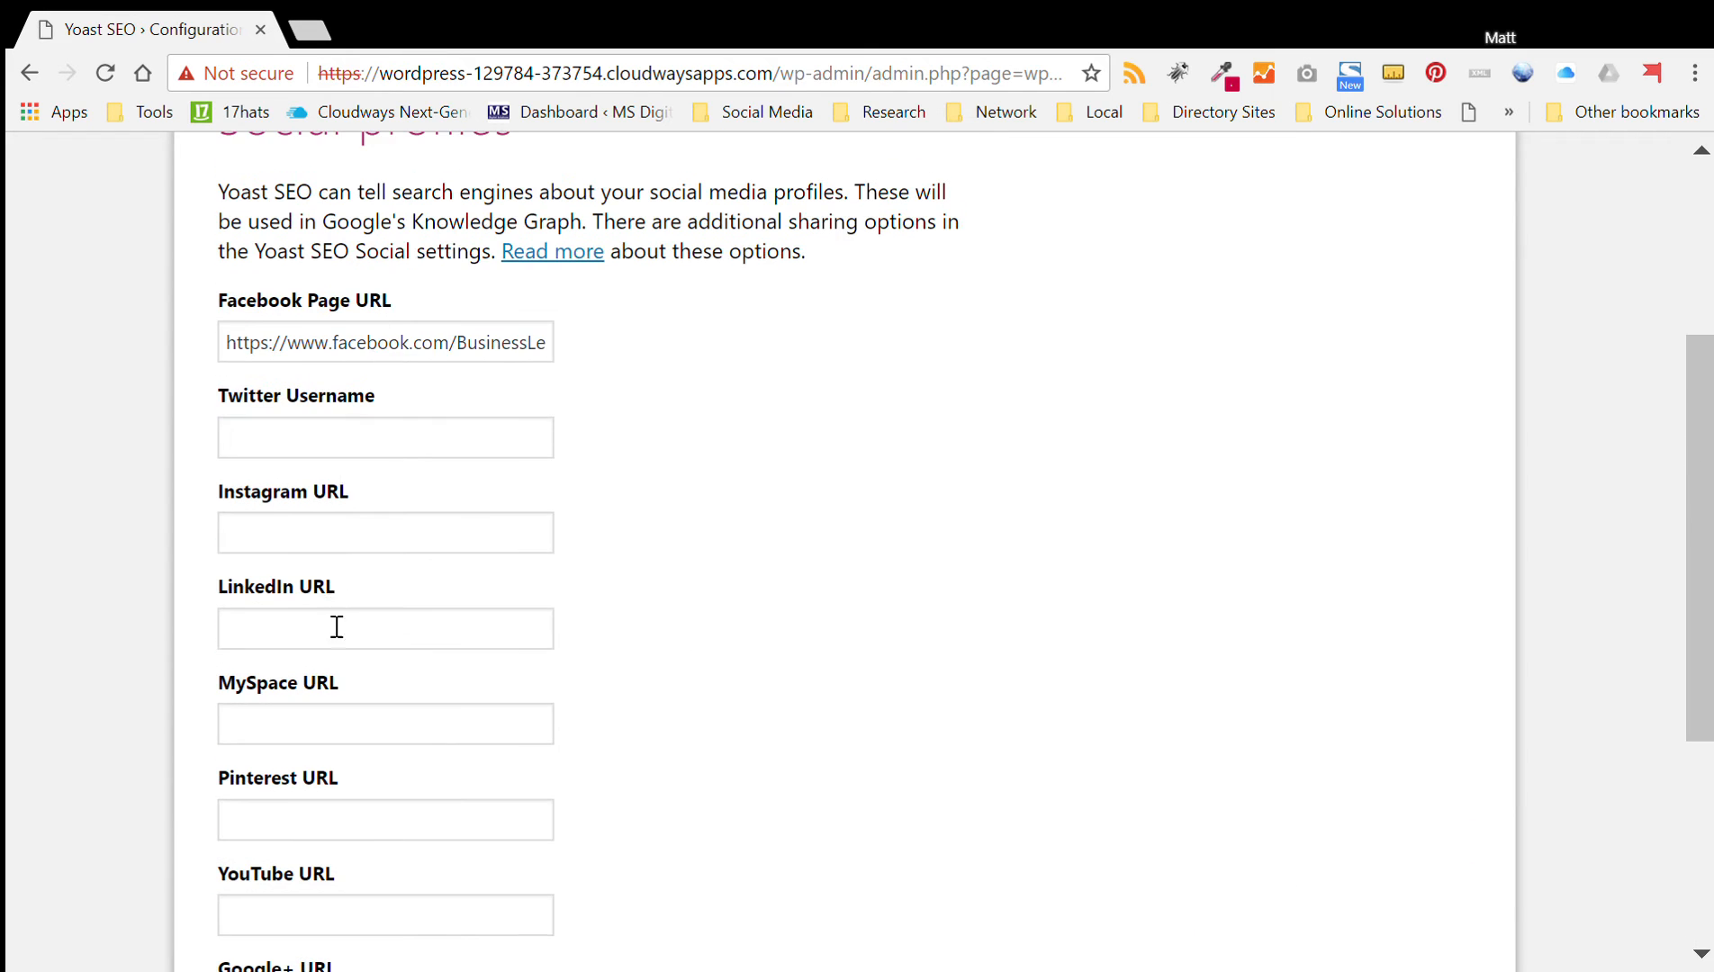
scroll(783, 789, "down", 5)
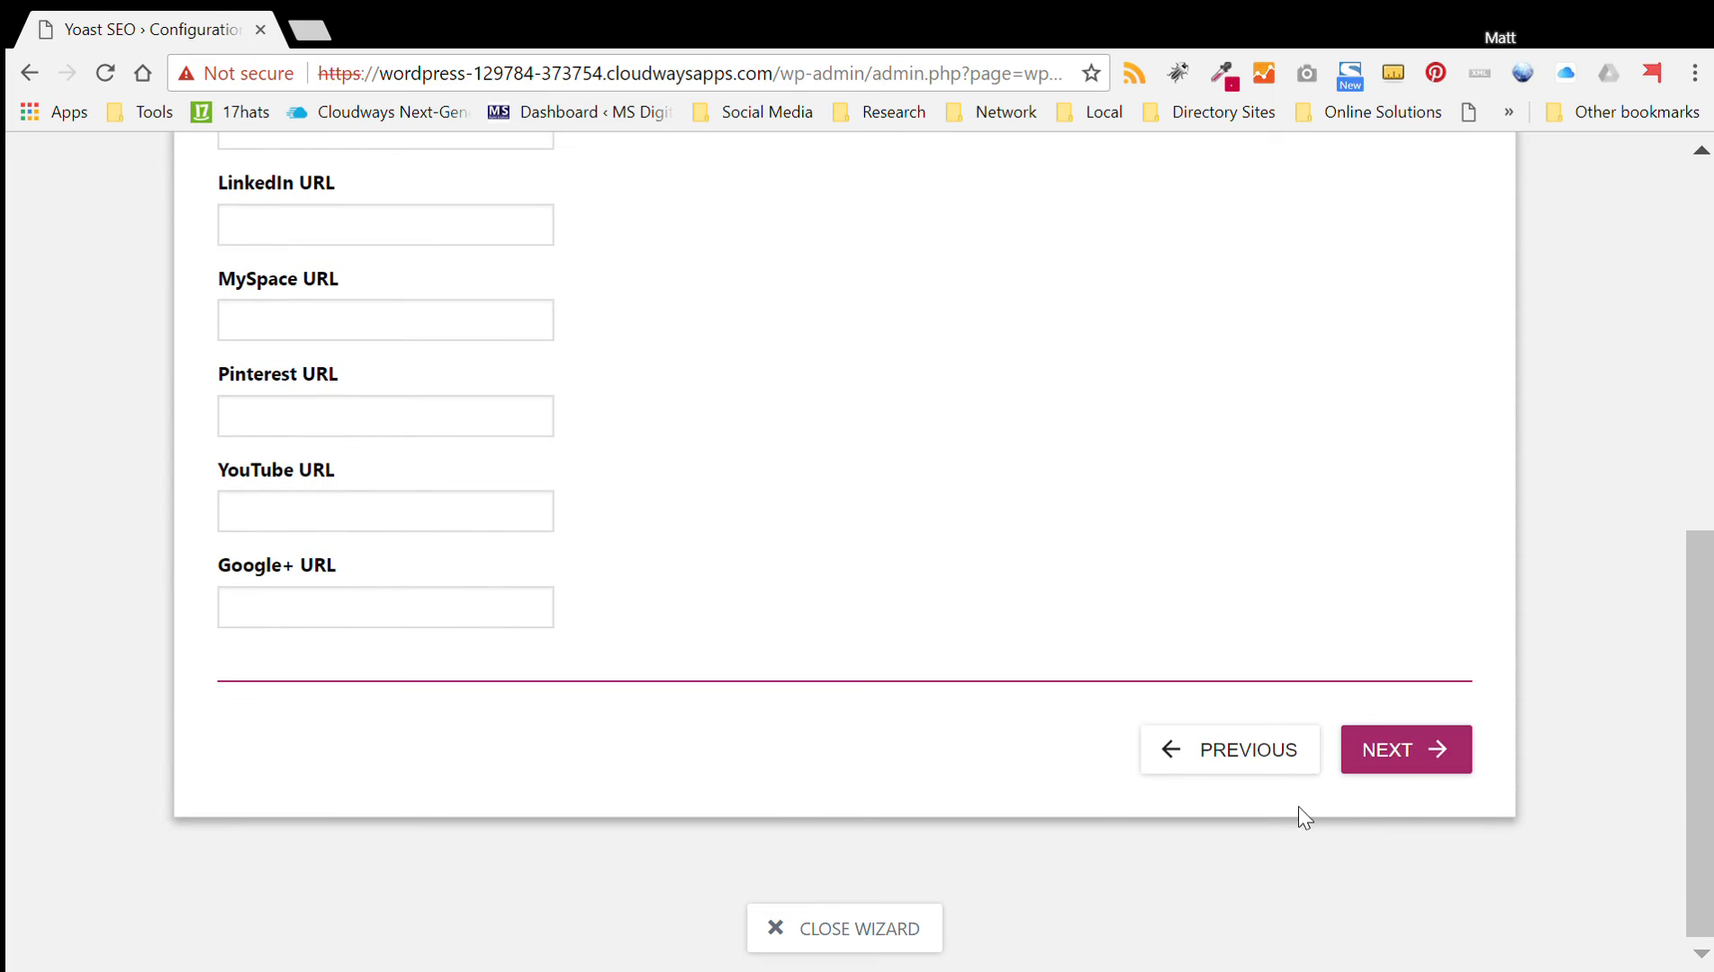
left_click(1420, 776)
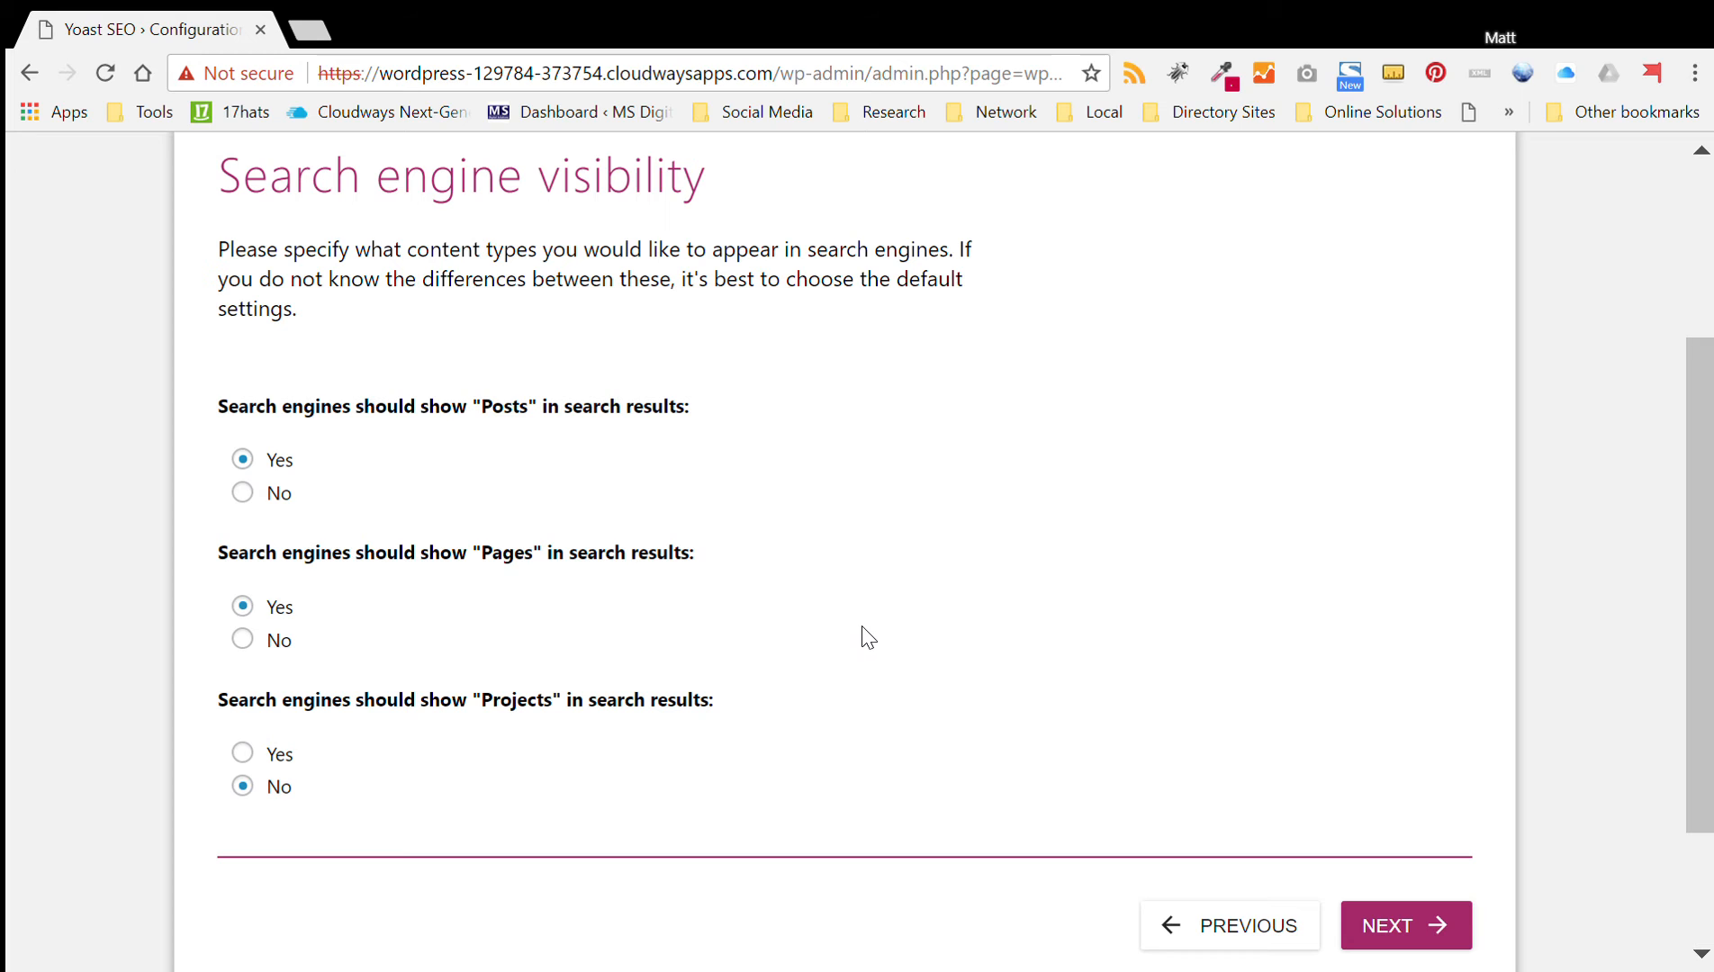
- Accept the default search visibility for posts, pages and projects, and keep multiple authors set to Yes
scroll(650, 490, "up", 2)
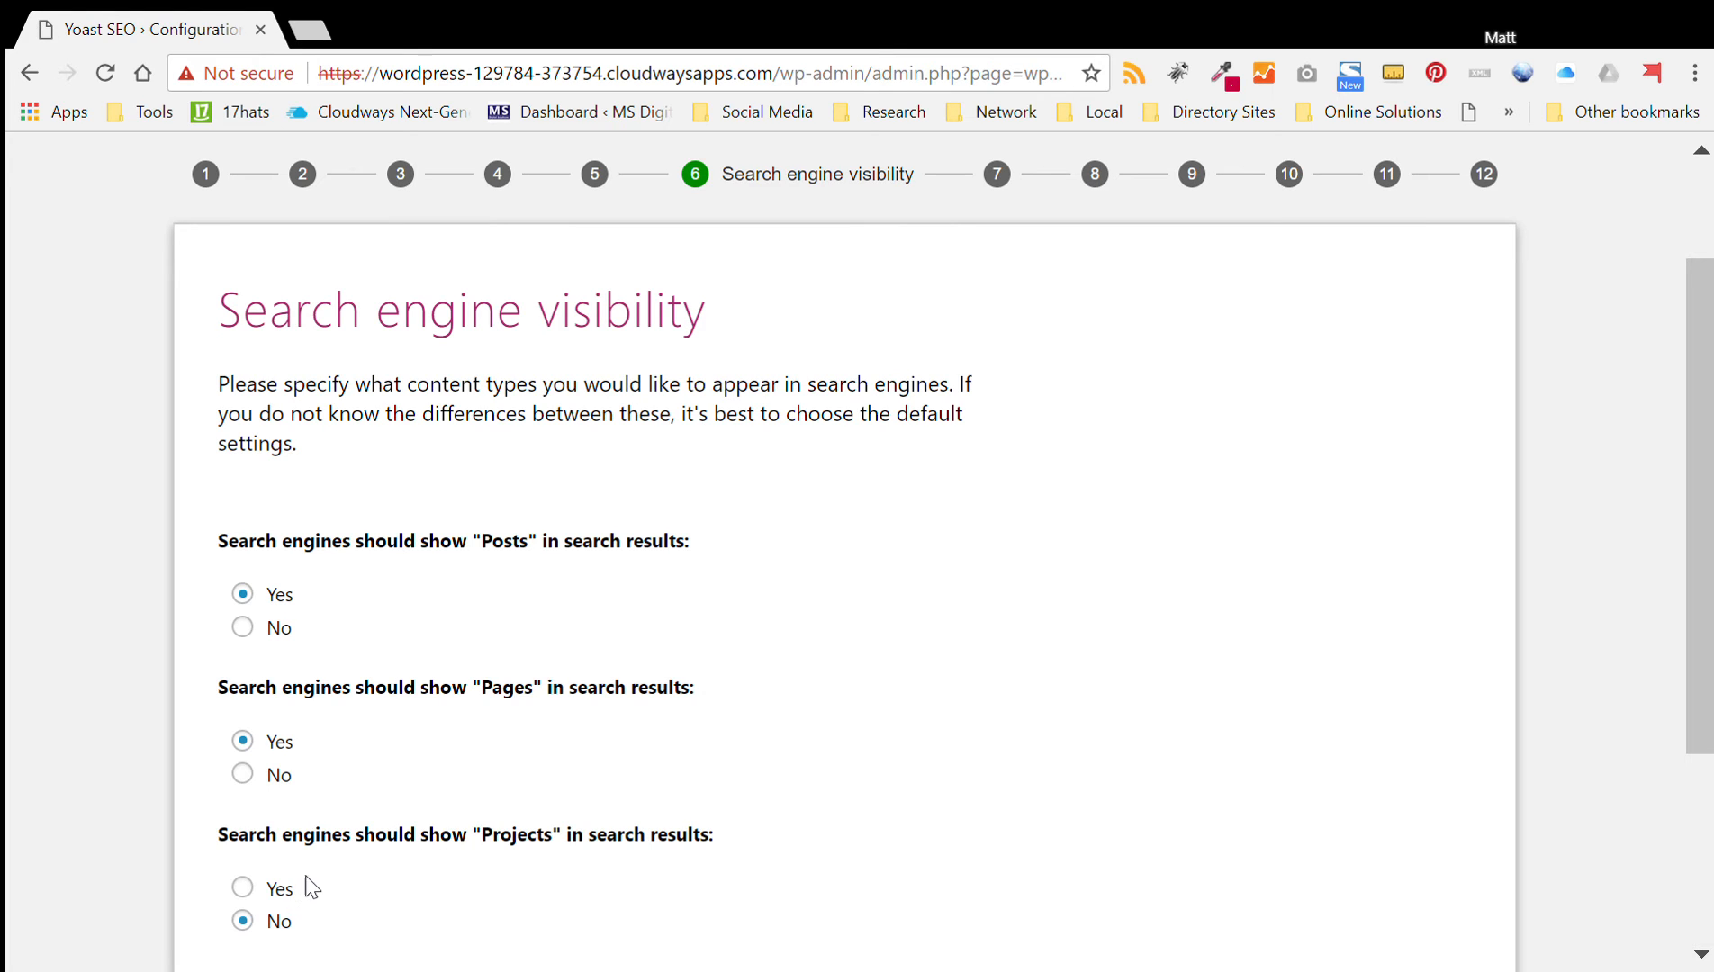
scroll(436, 850, "down", 1)
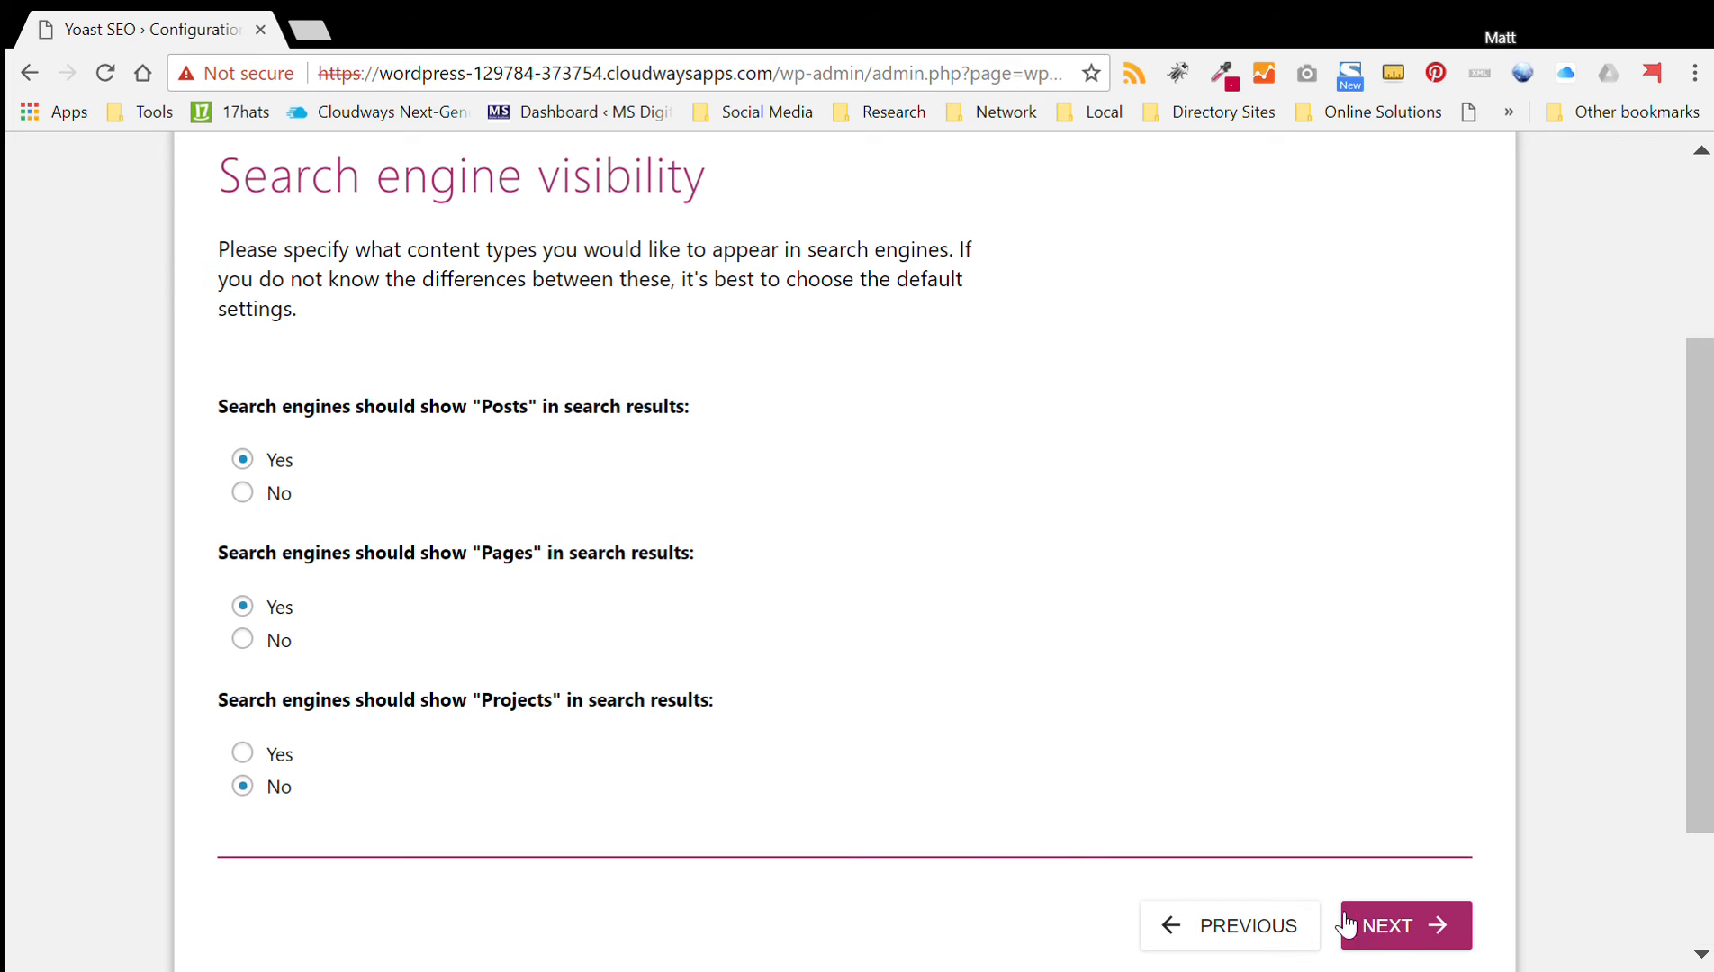
left_click(1398, 927)
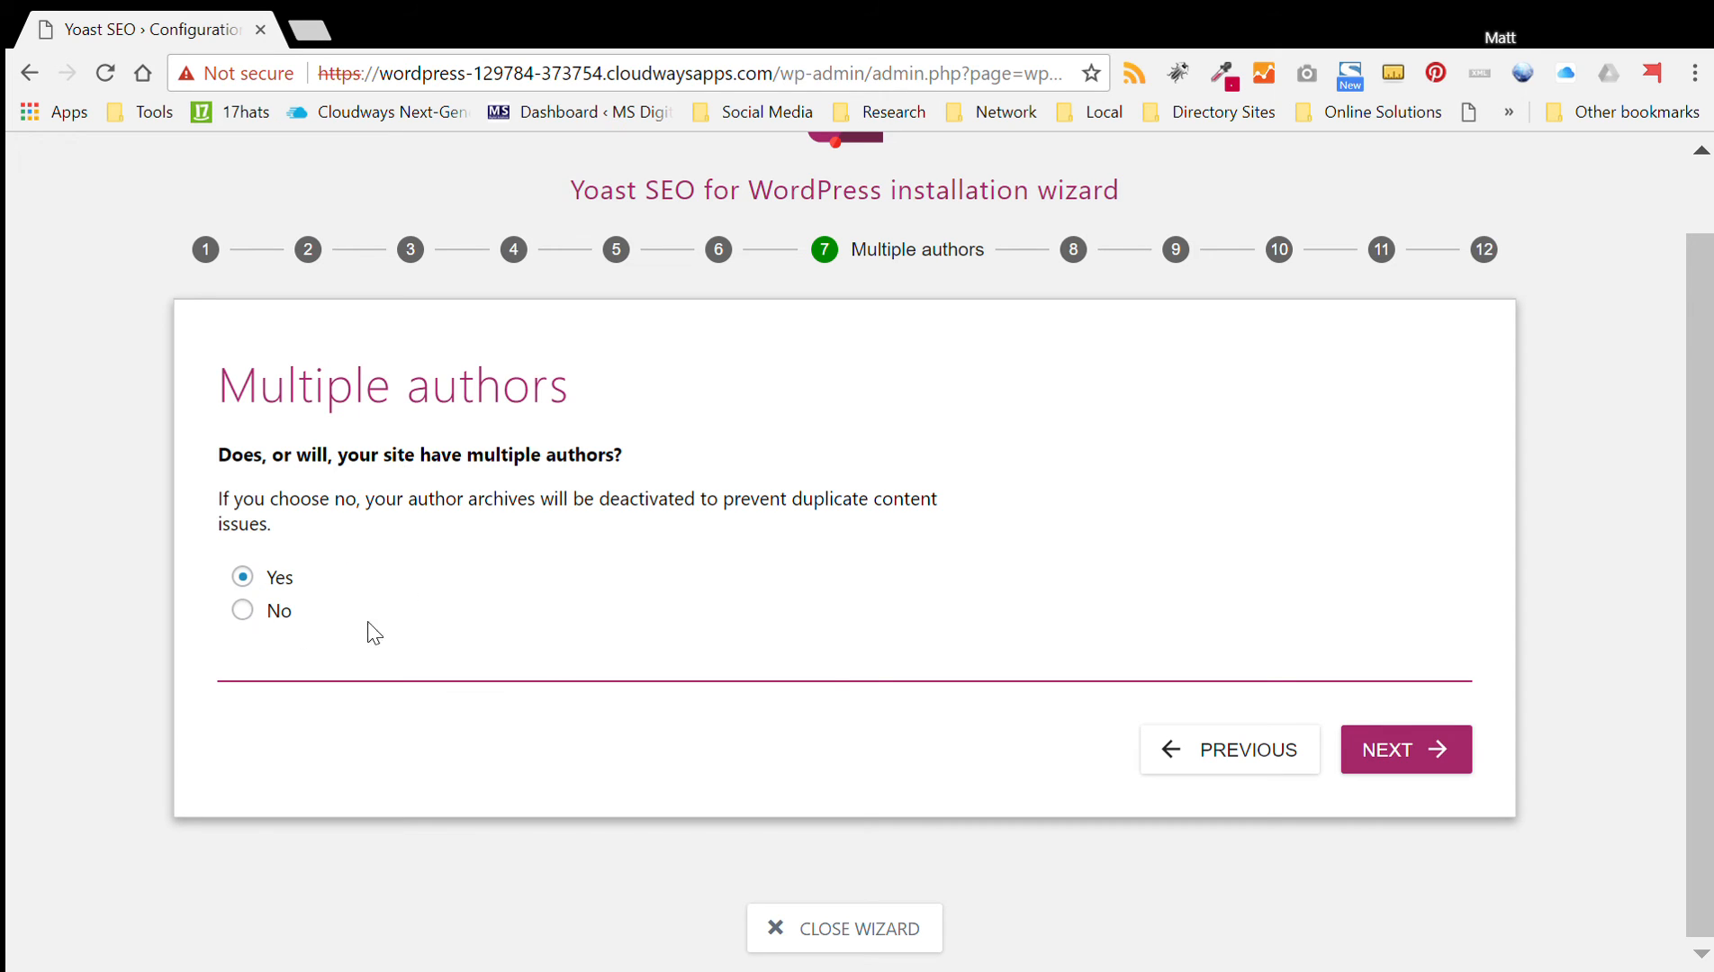
left_click(1410, 772)
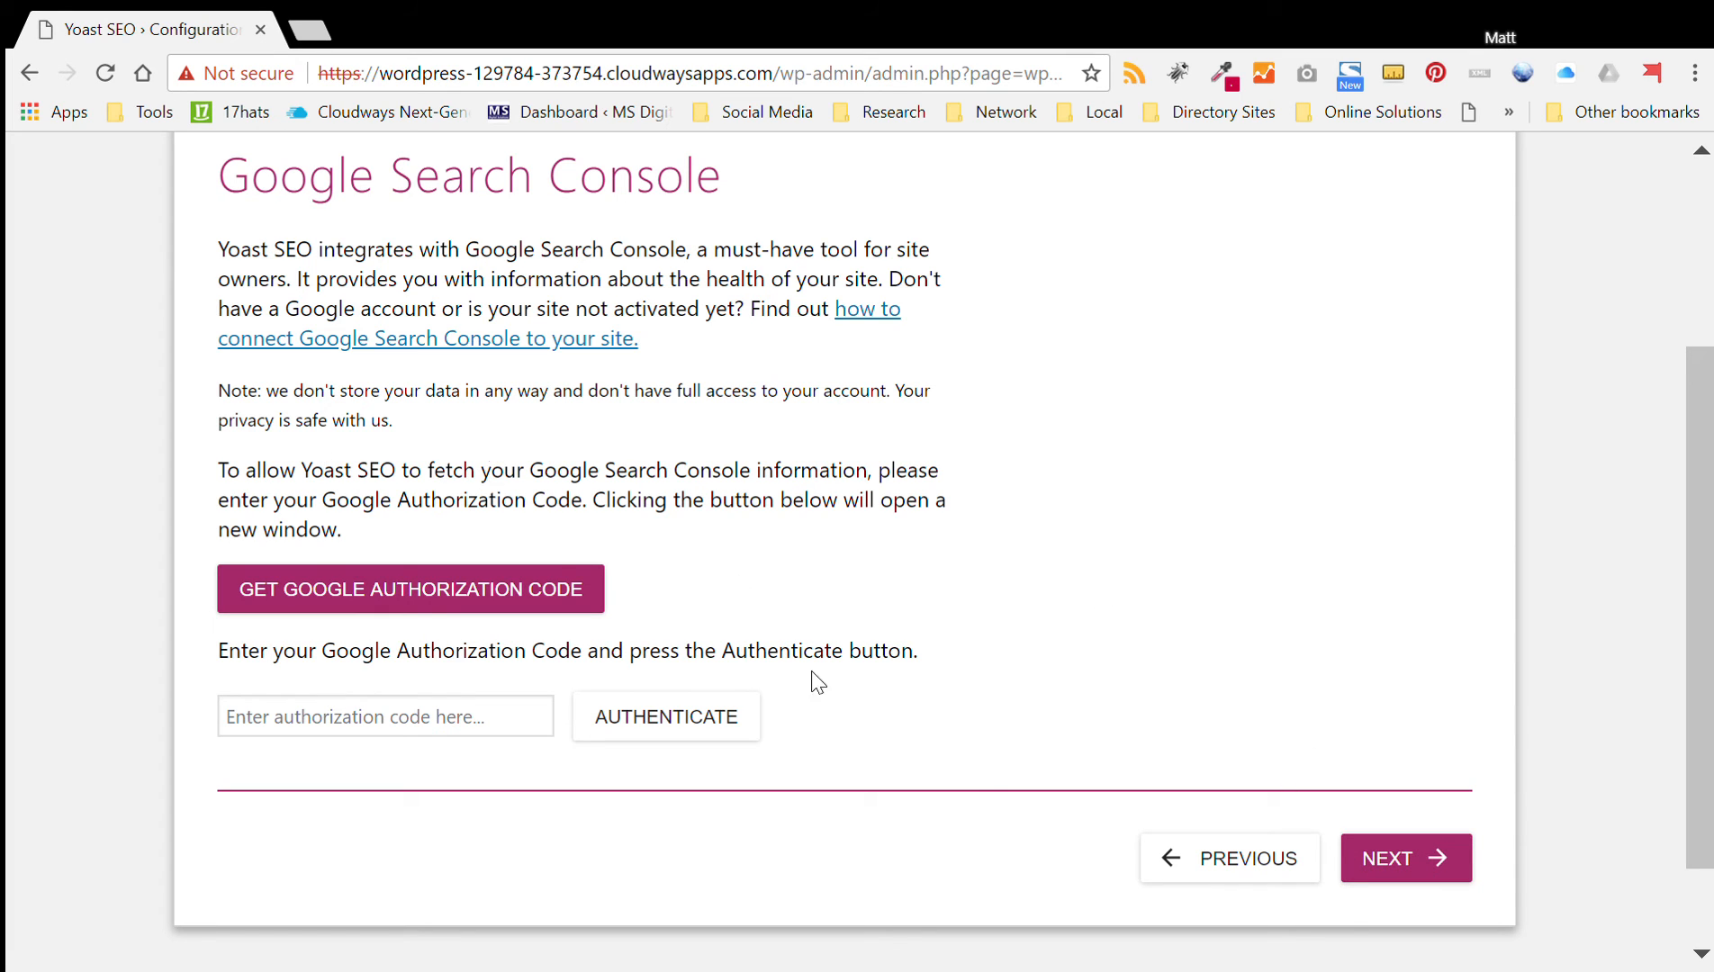
- Skip the Google Search Console authorization and accept the website name with the hyphen title separator
left_click(1413, 885)
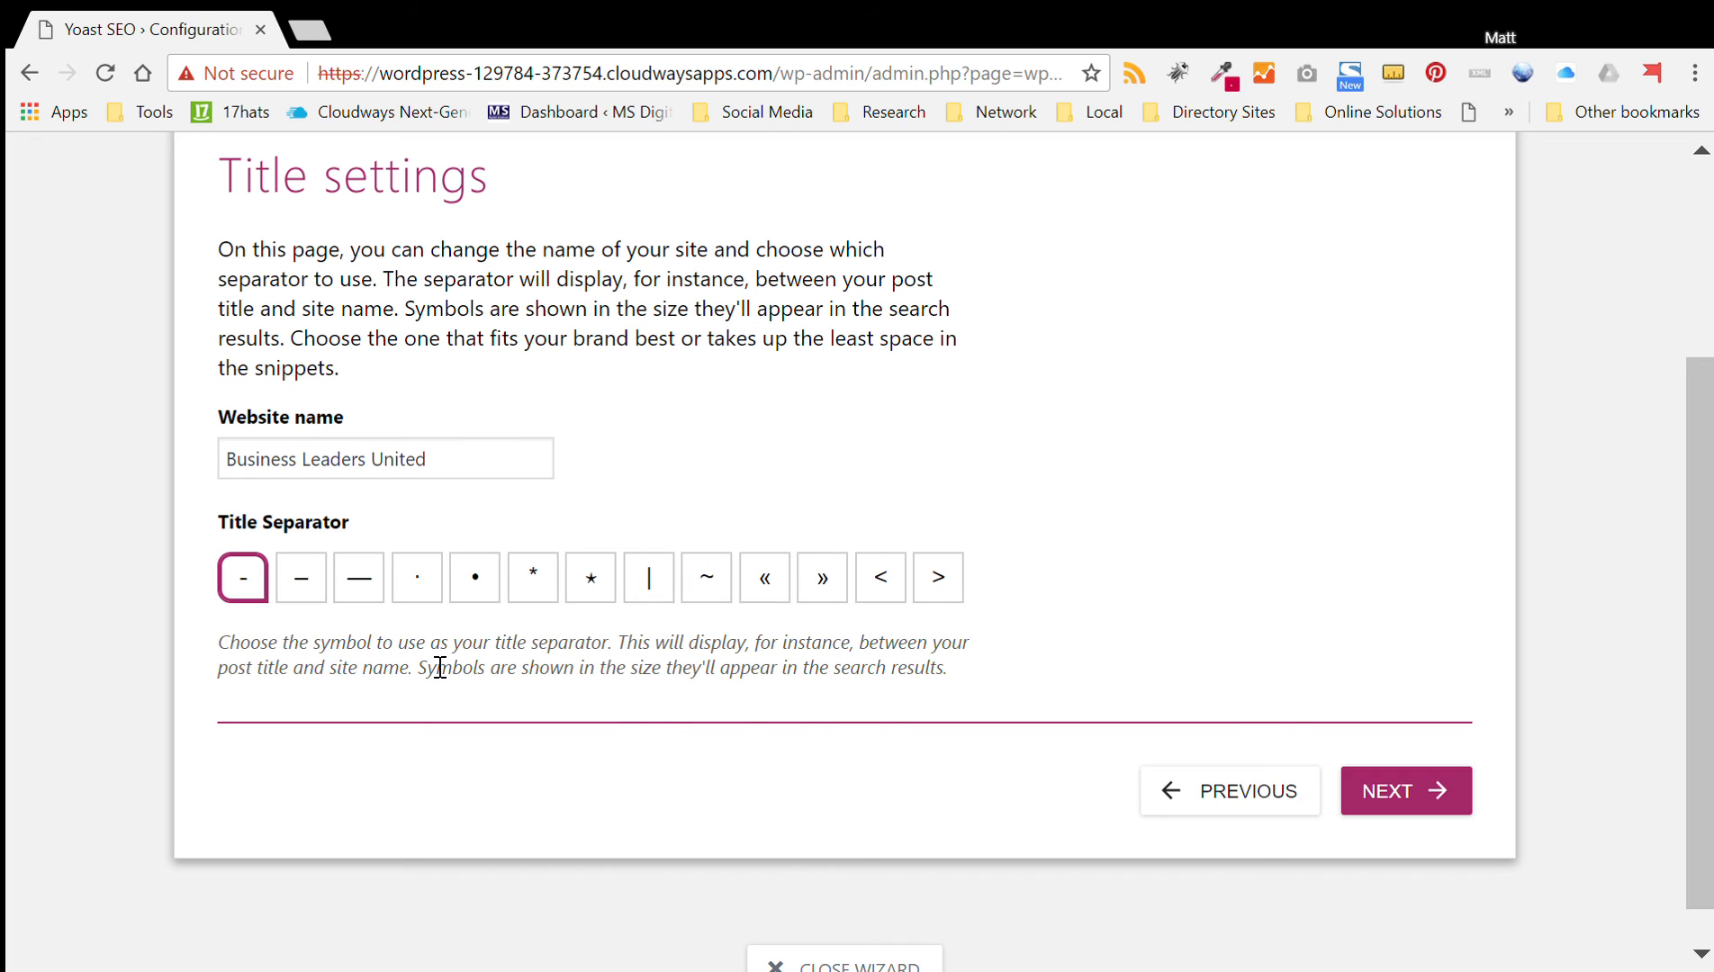
left_click(1411, 798)
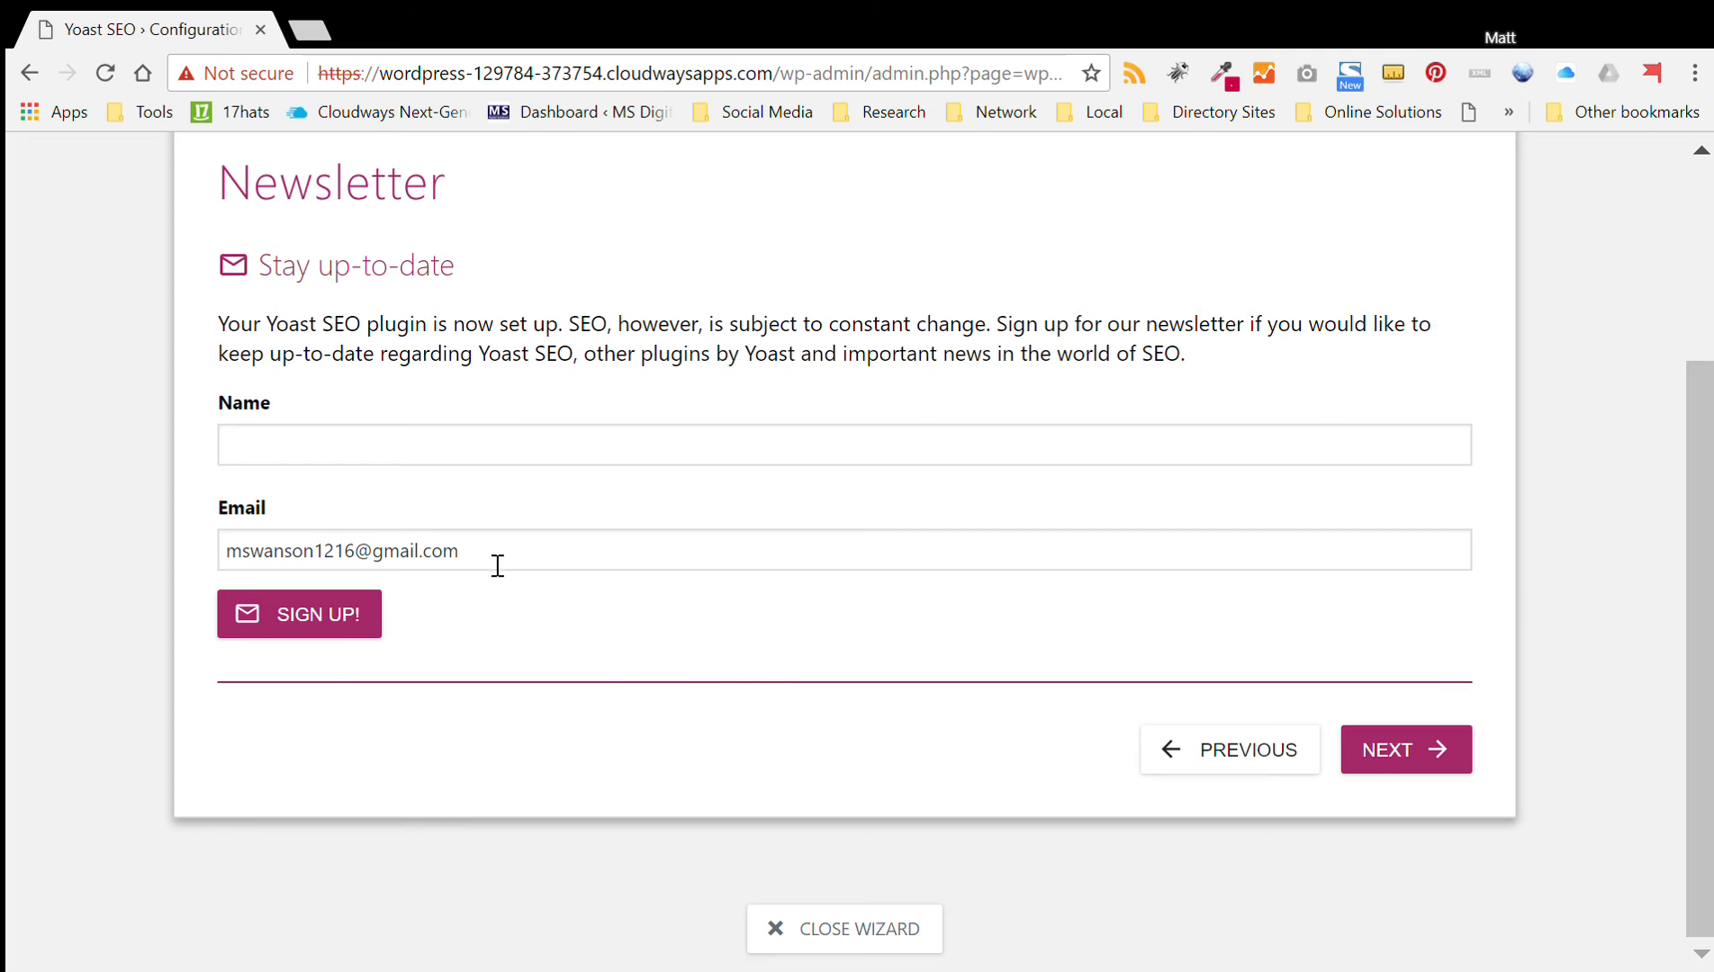
- Clear the email address in the newsletter form and continue without signing up
left_click_drag(495, 553, 16, 536)
key("BackSpace")
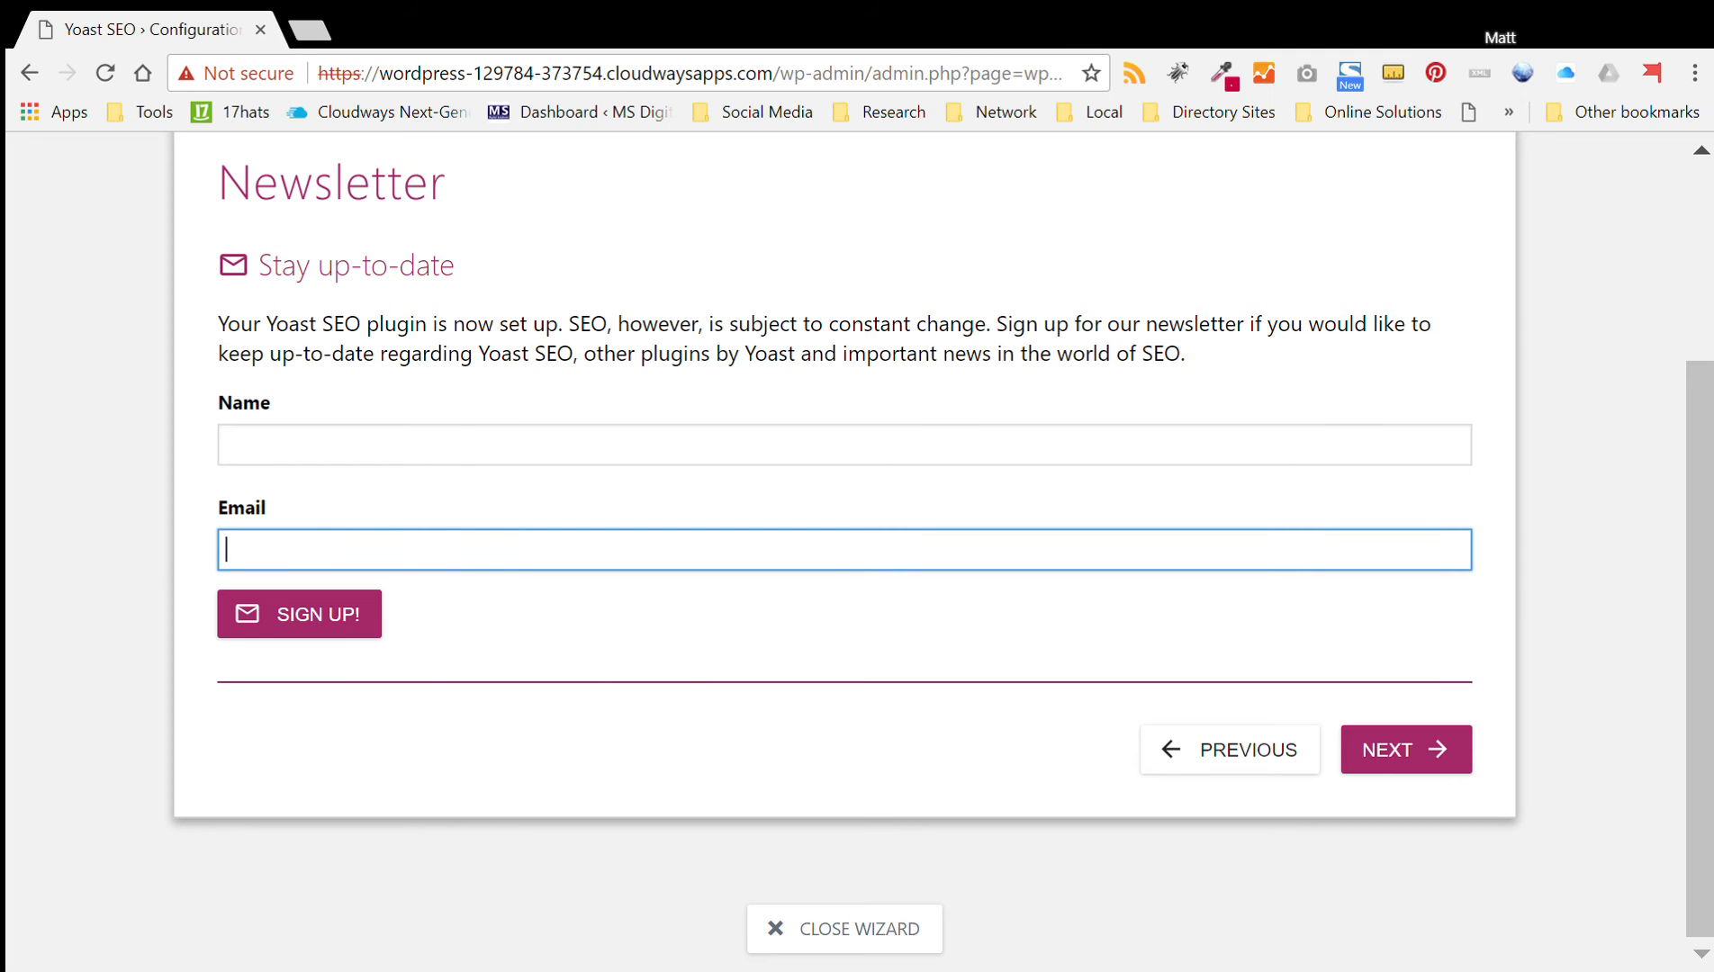
left_click(1420, 751)
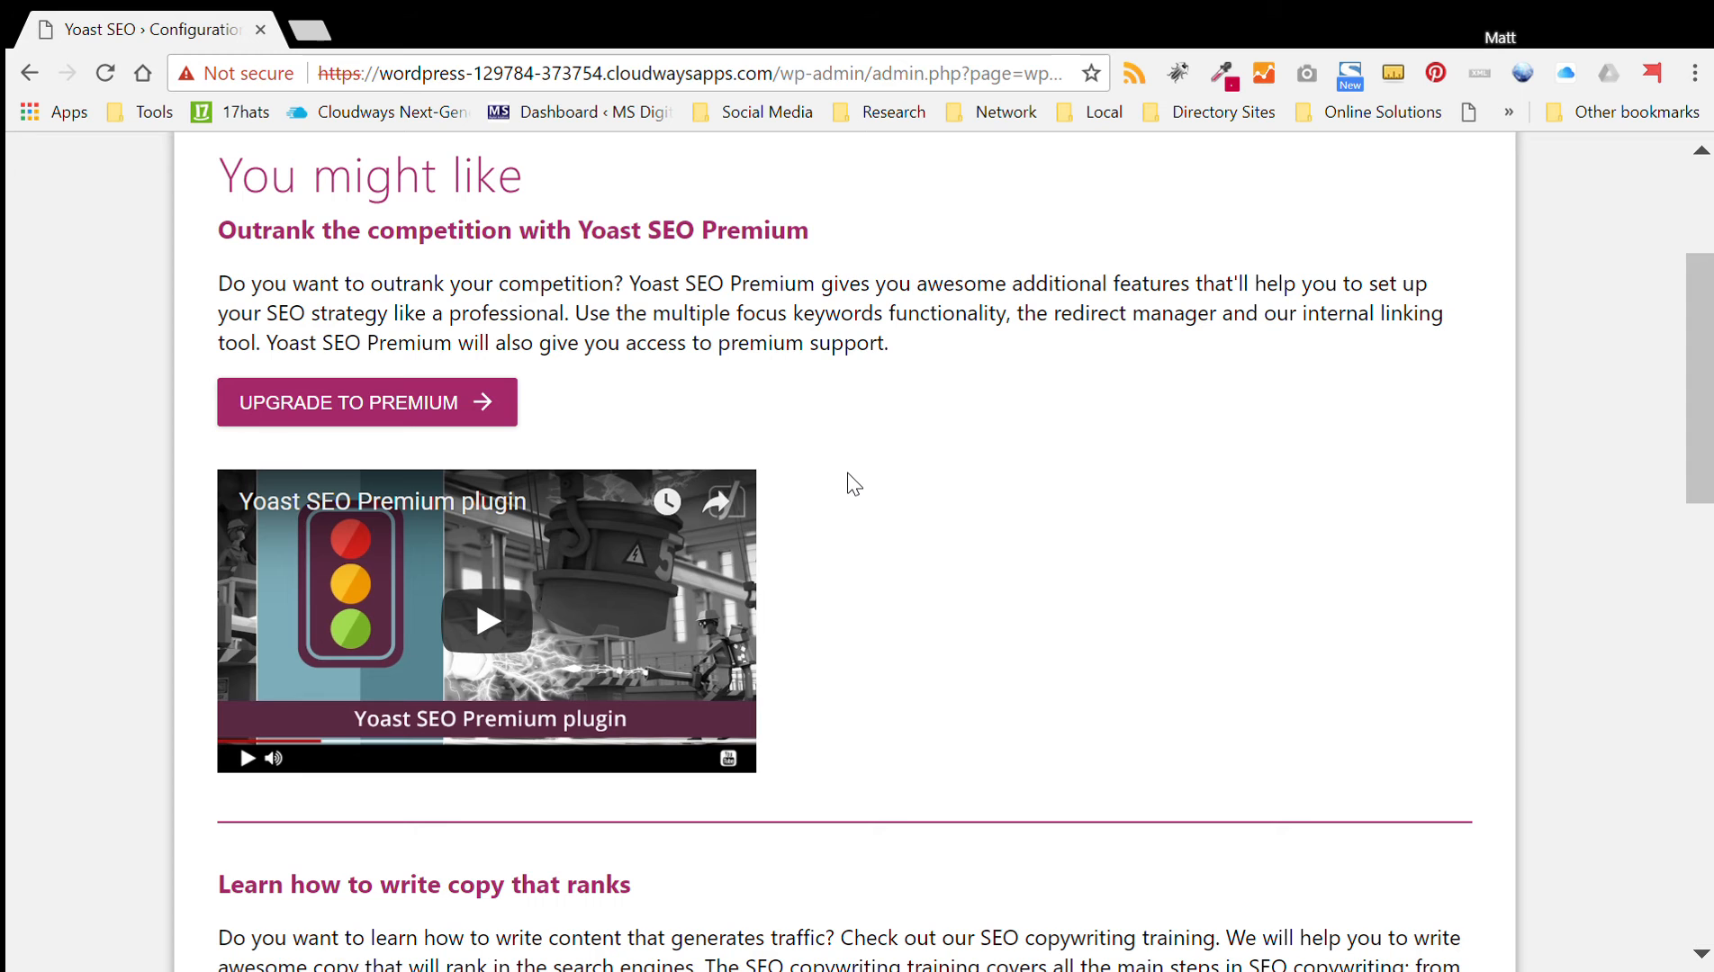
- Look through the recommended Yoast products without upgrading, and finish and close the configuration wizard
scroll(853, 483, "down", 6)
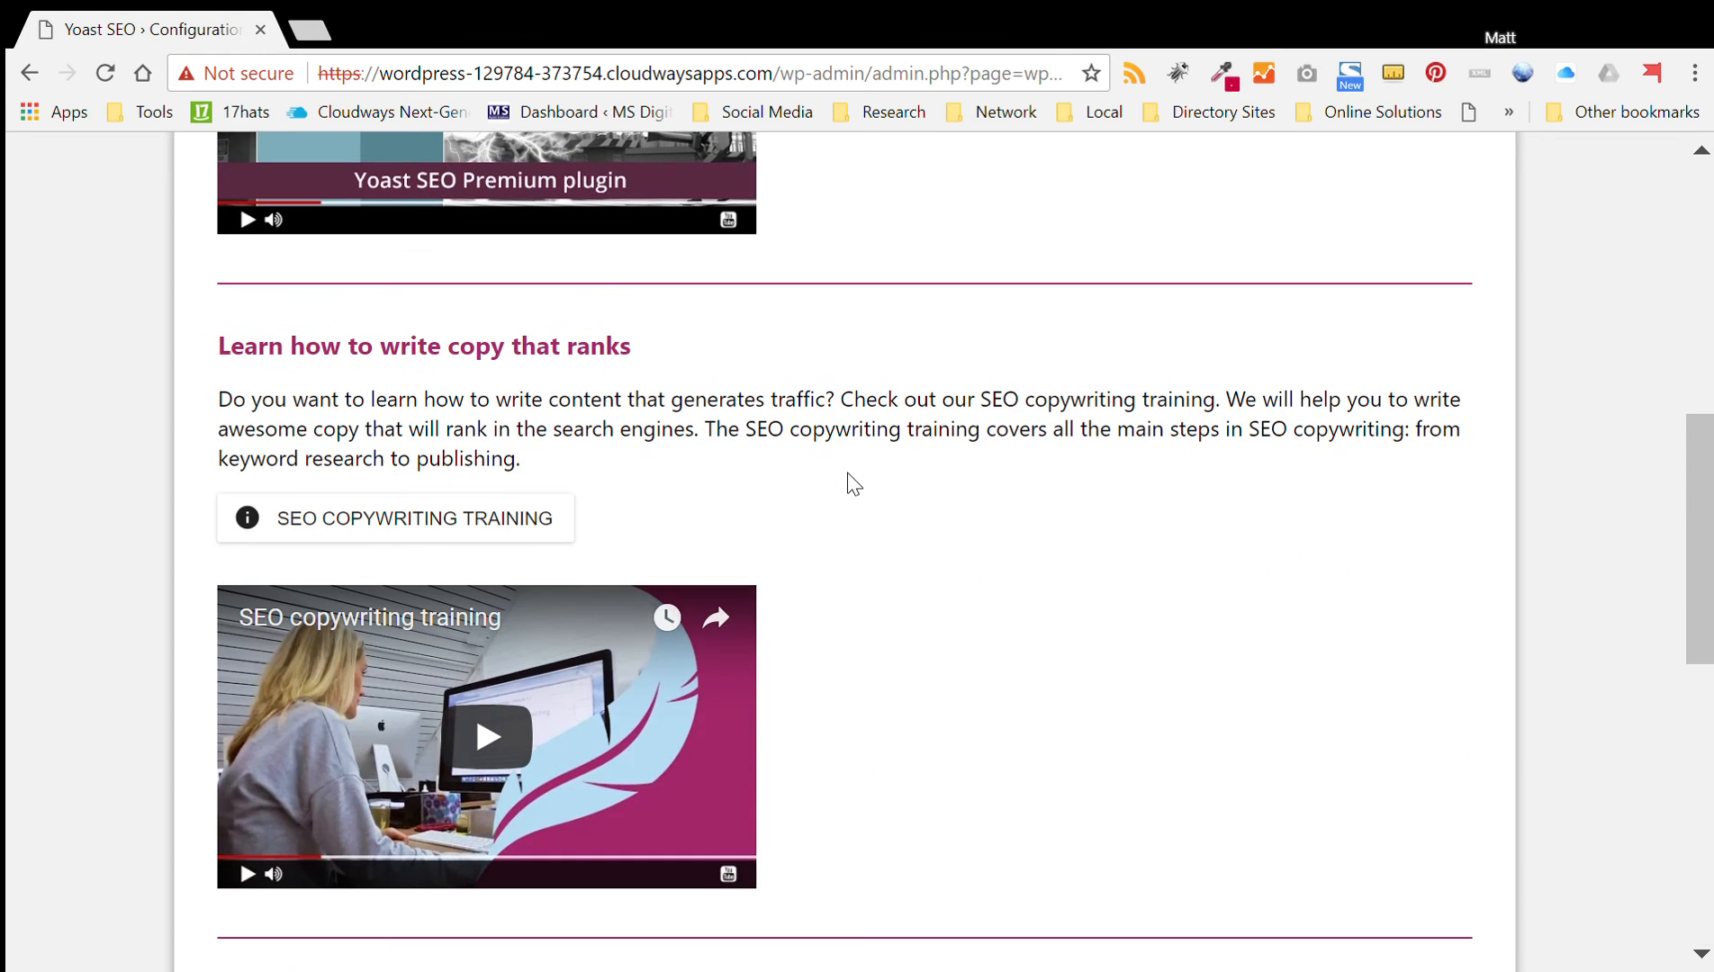
scroll(853, 483, "up", 7)
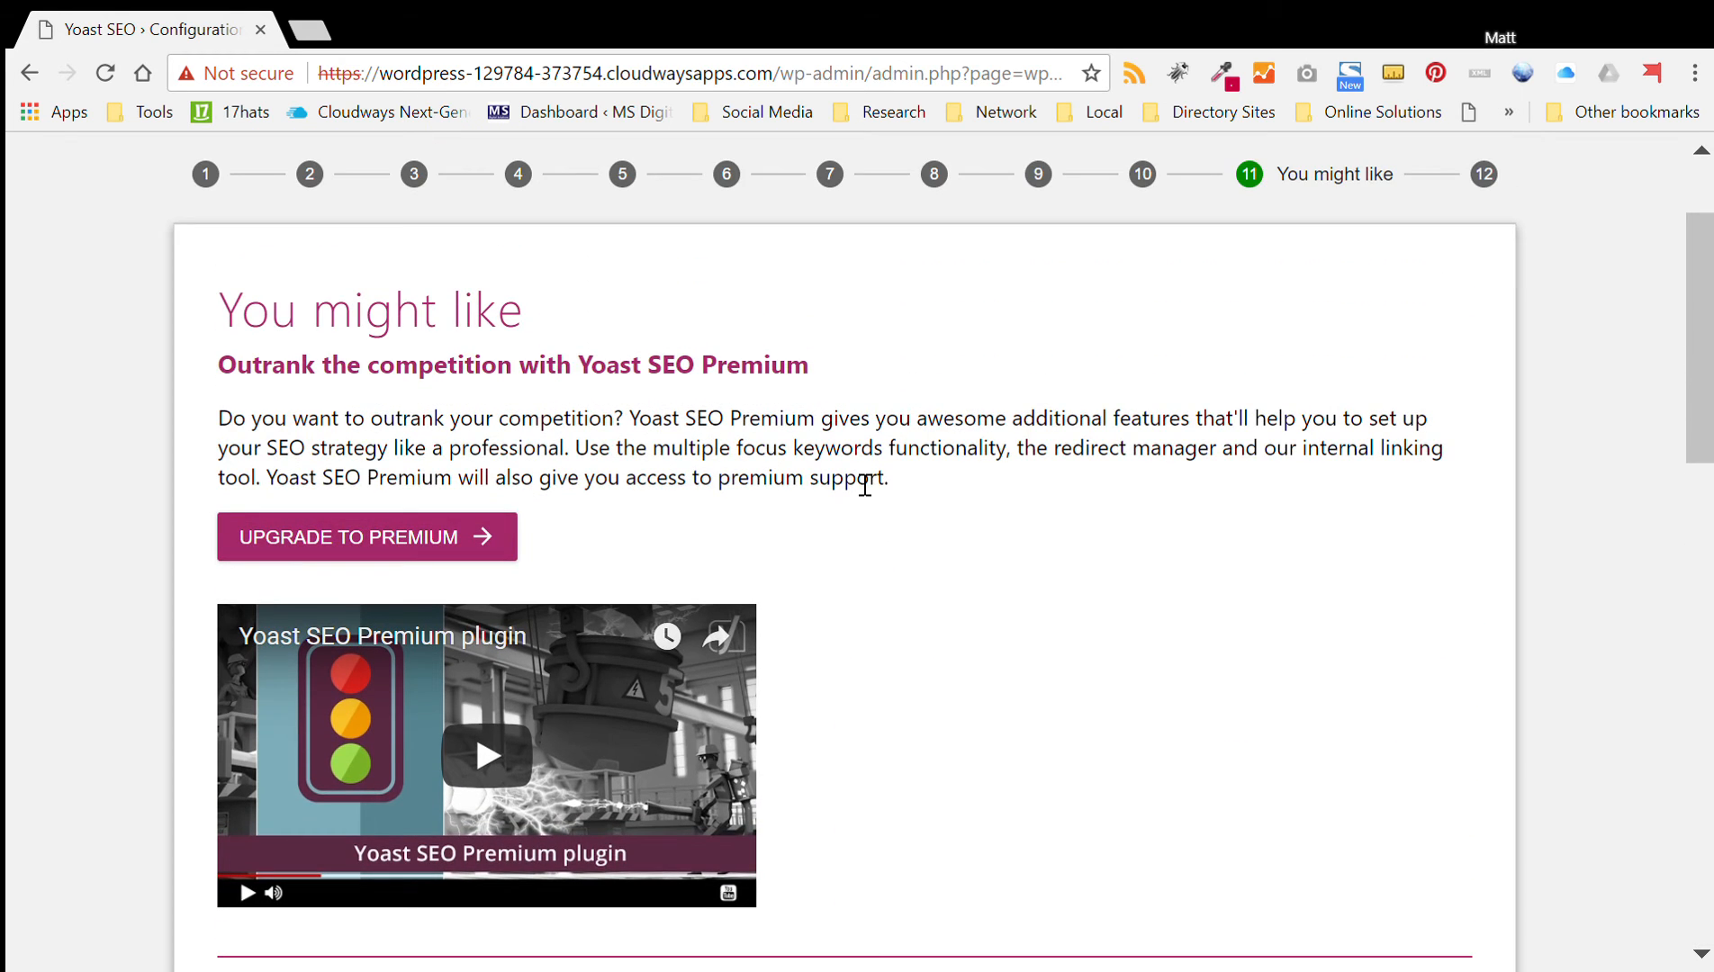
scroll(872, 459, "down", 1)
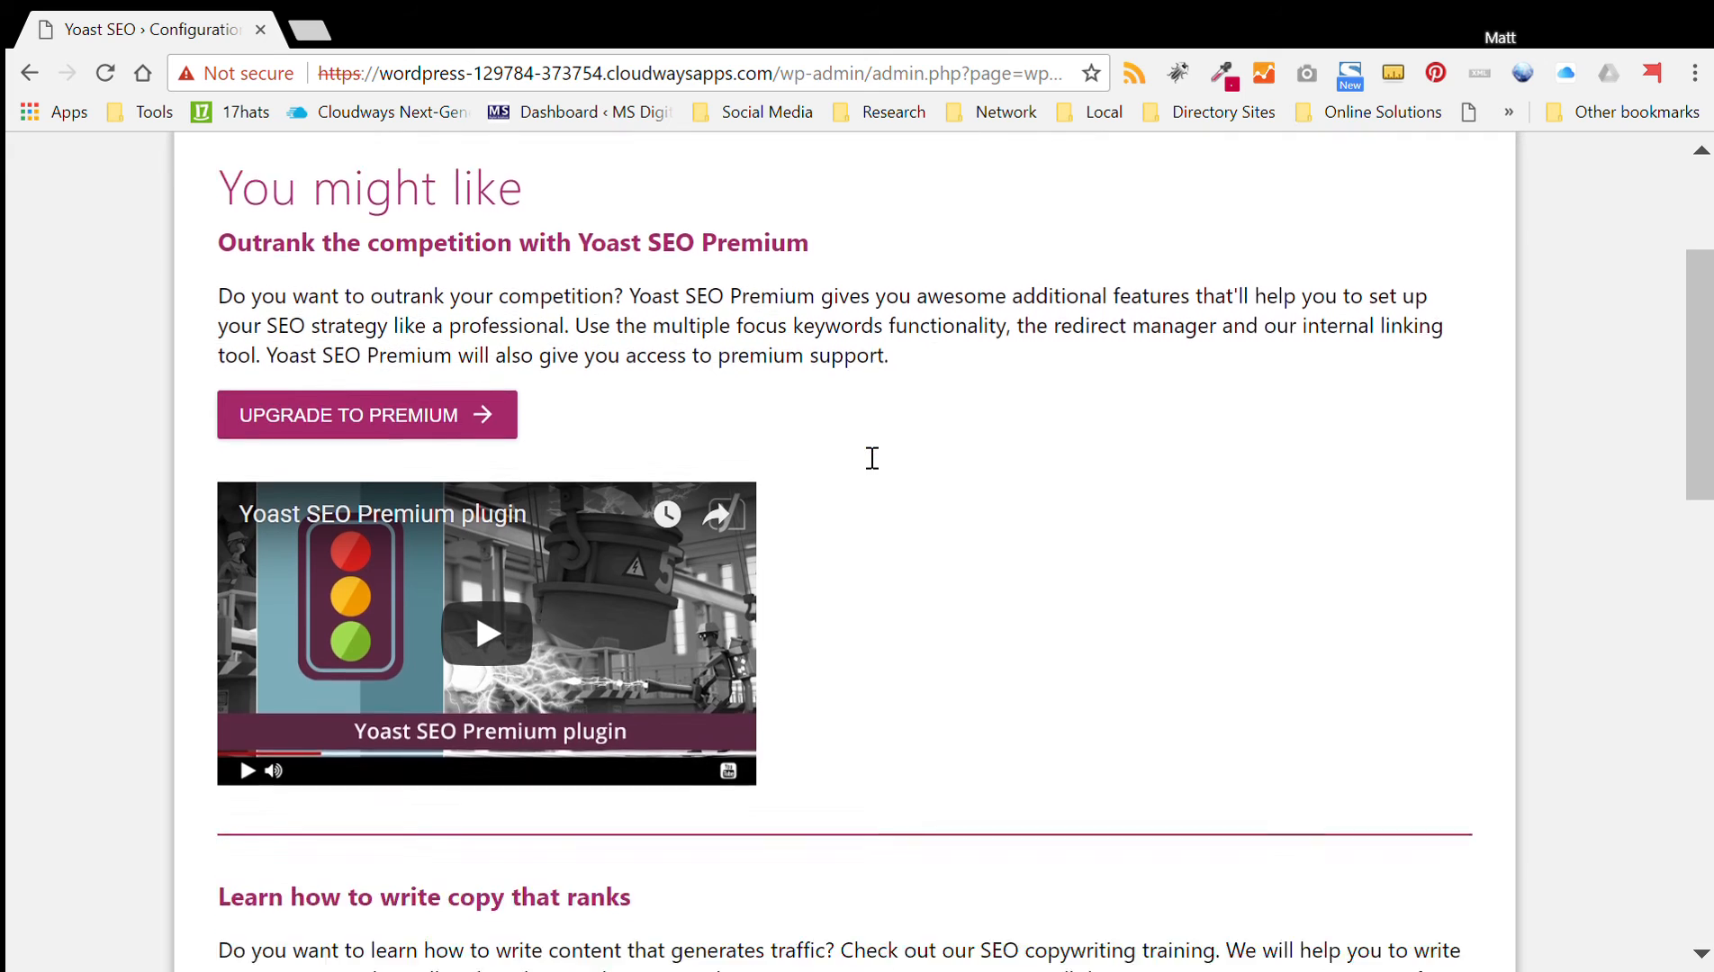
scroll(865, 457, "down", 7)
scroll(857, 445, "down", 4)
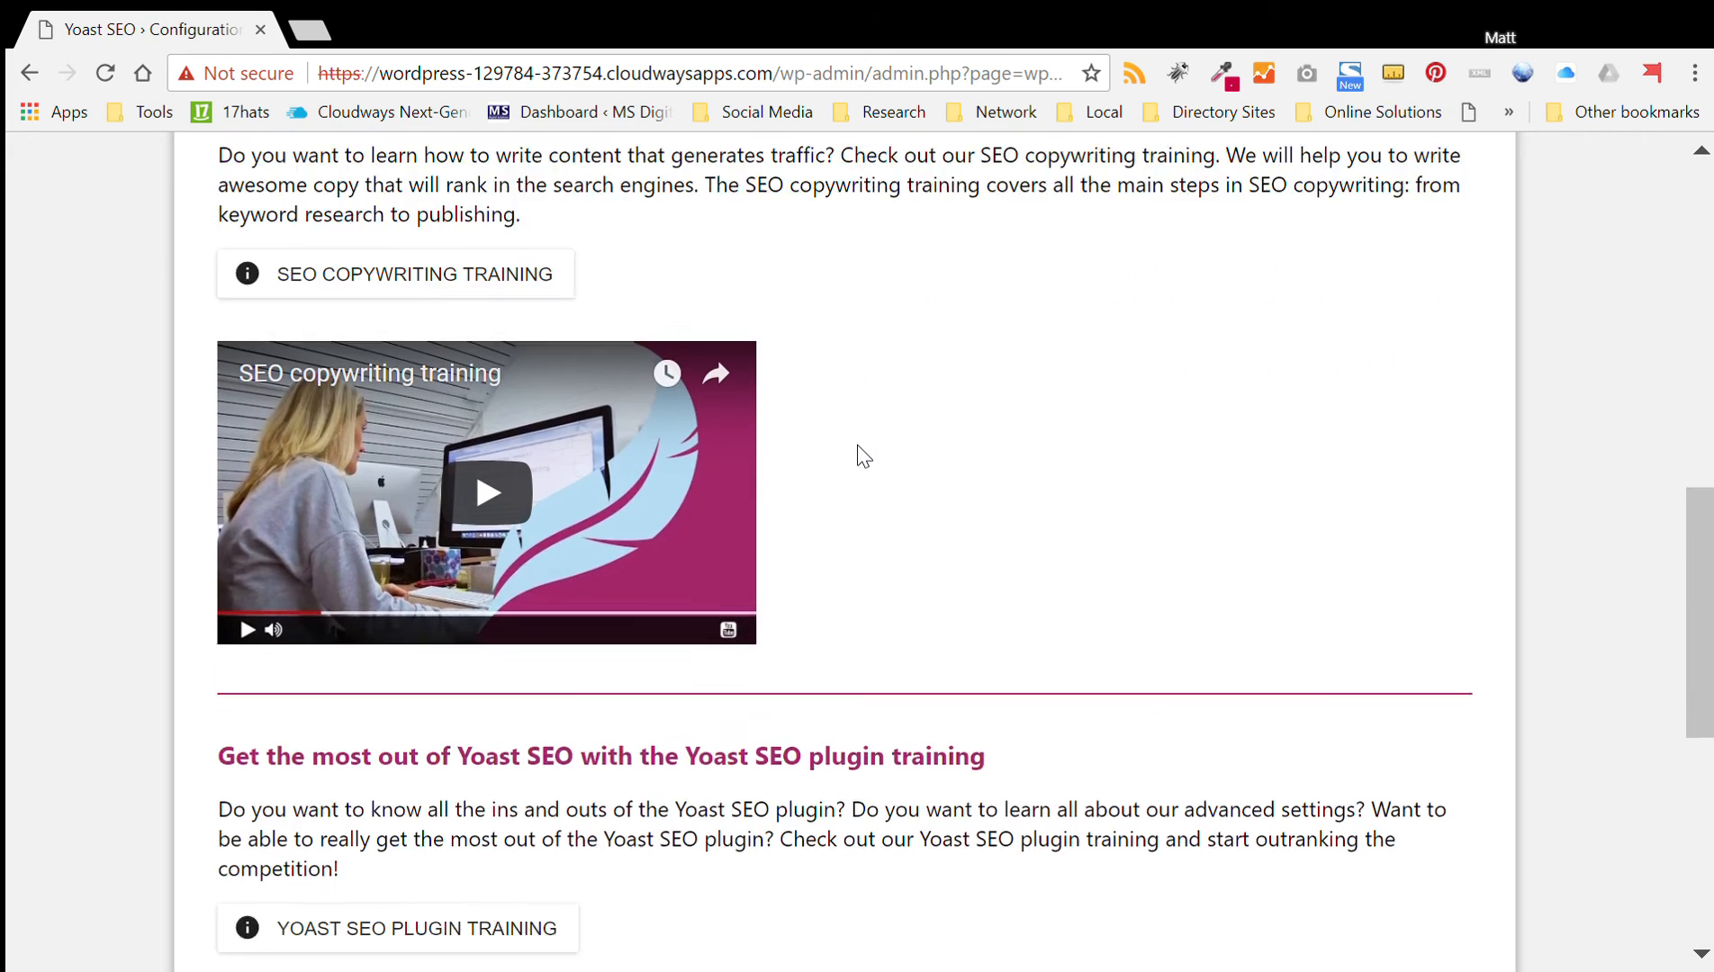
scroll(869, 446, "up", 11)
scroll(873, 444, "up", 4)
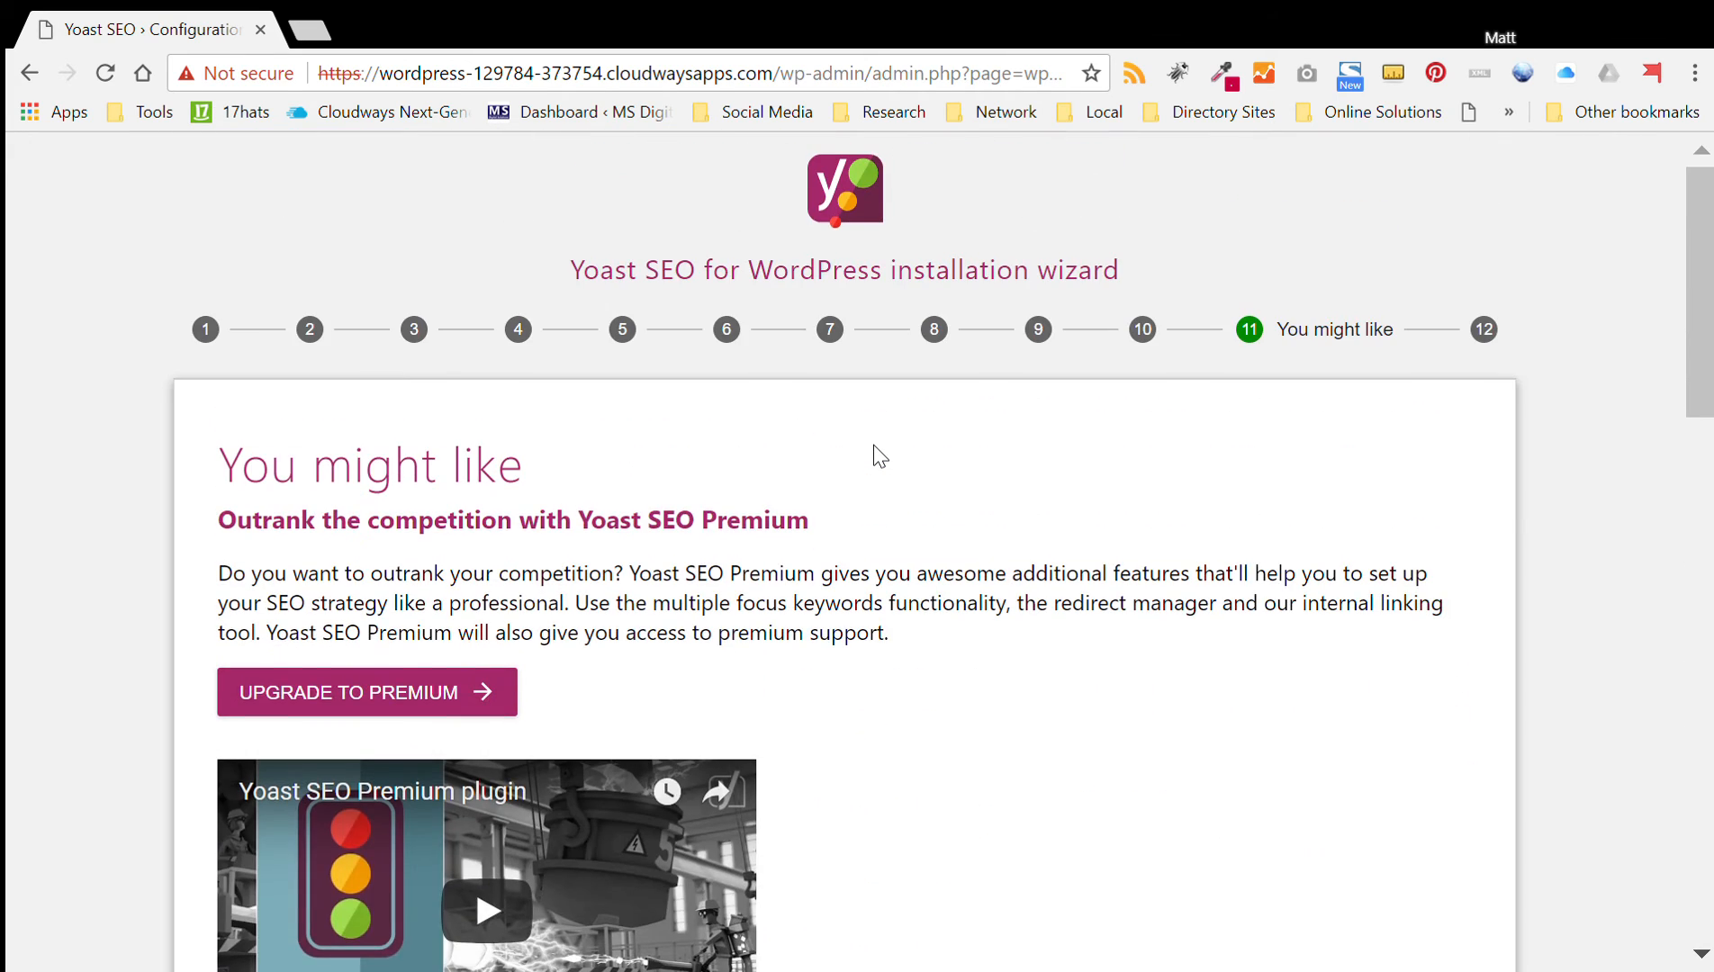
scroll(878, 454, "down", 15)
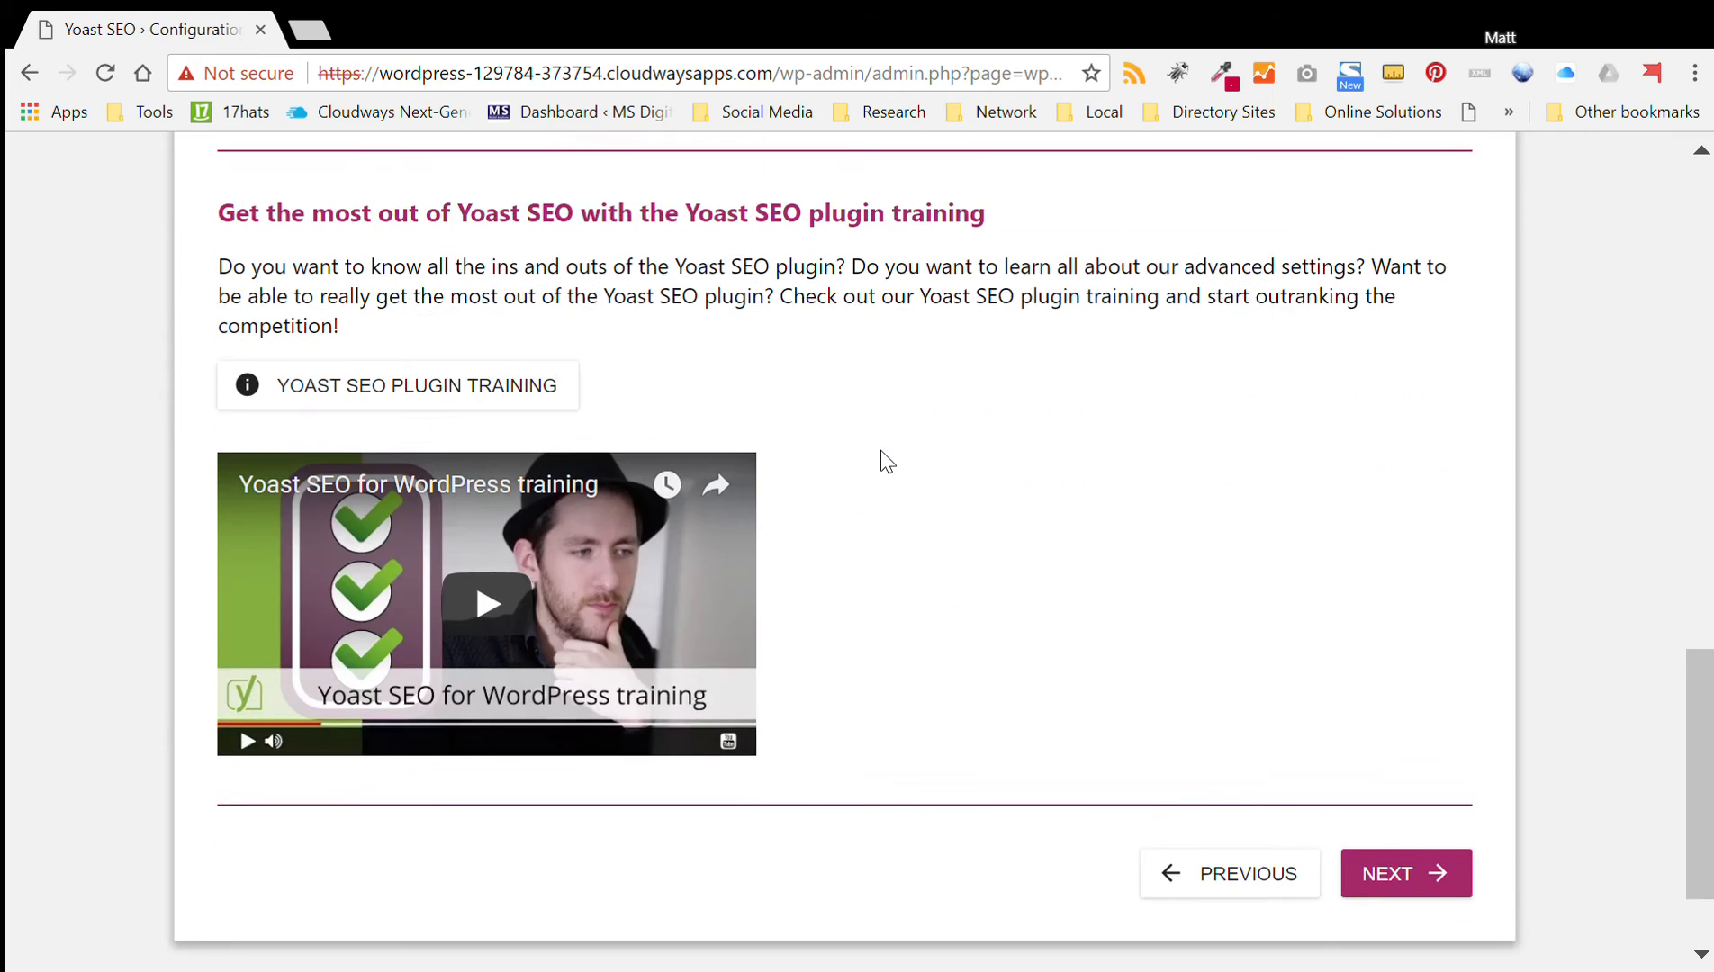
left_click(1391, 754)
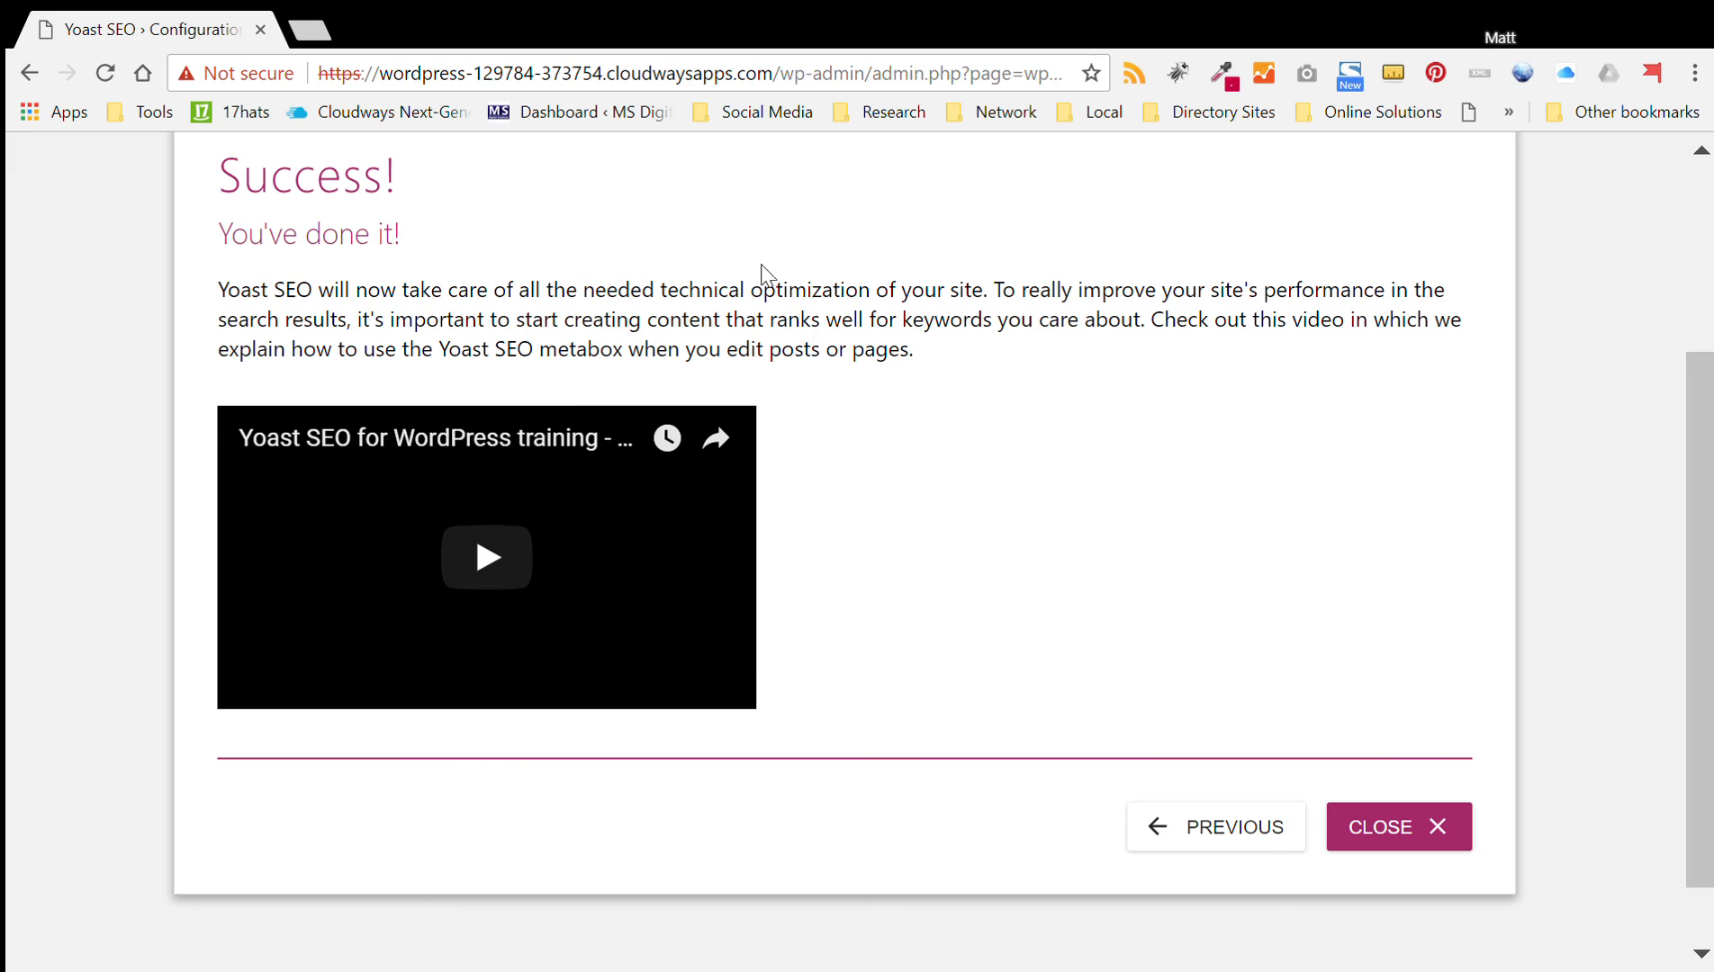
left_click(1399, 841)
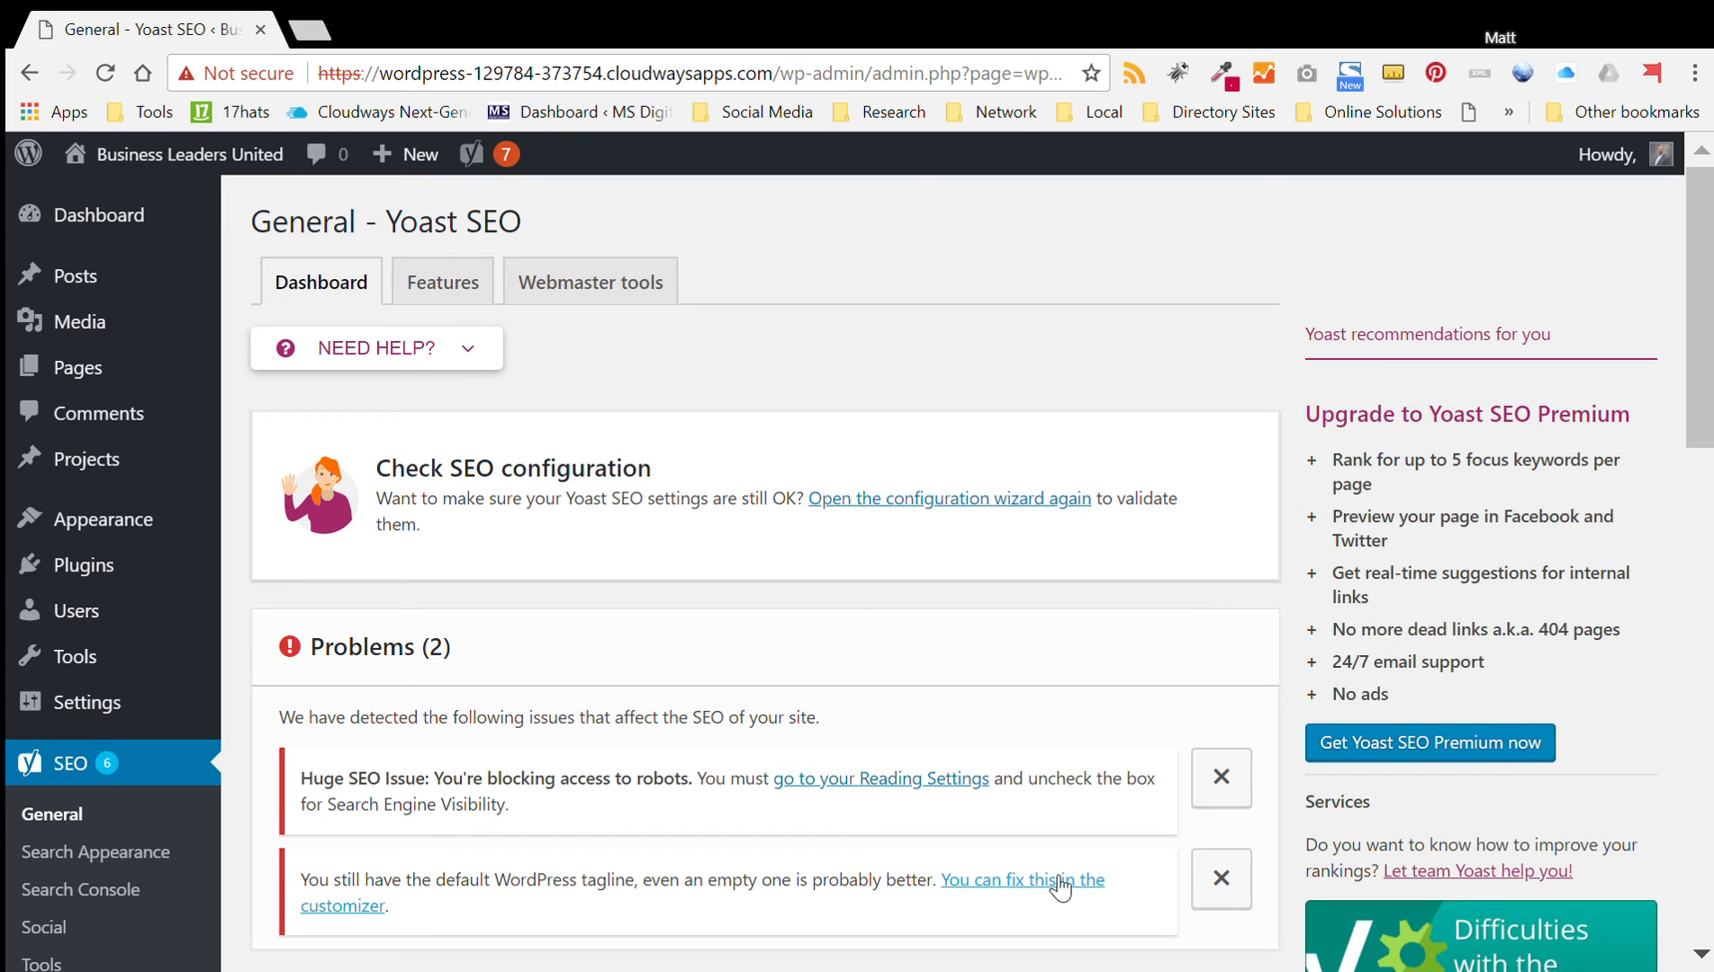
- Look at the webmaster tools verification settings, and review the problems and notifications on the Yoast SEO dashboard
left_click(591, 286)
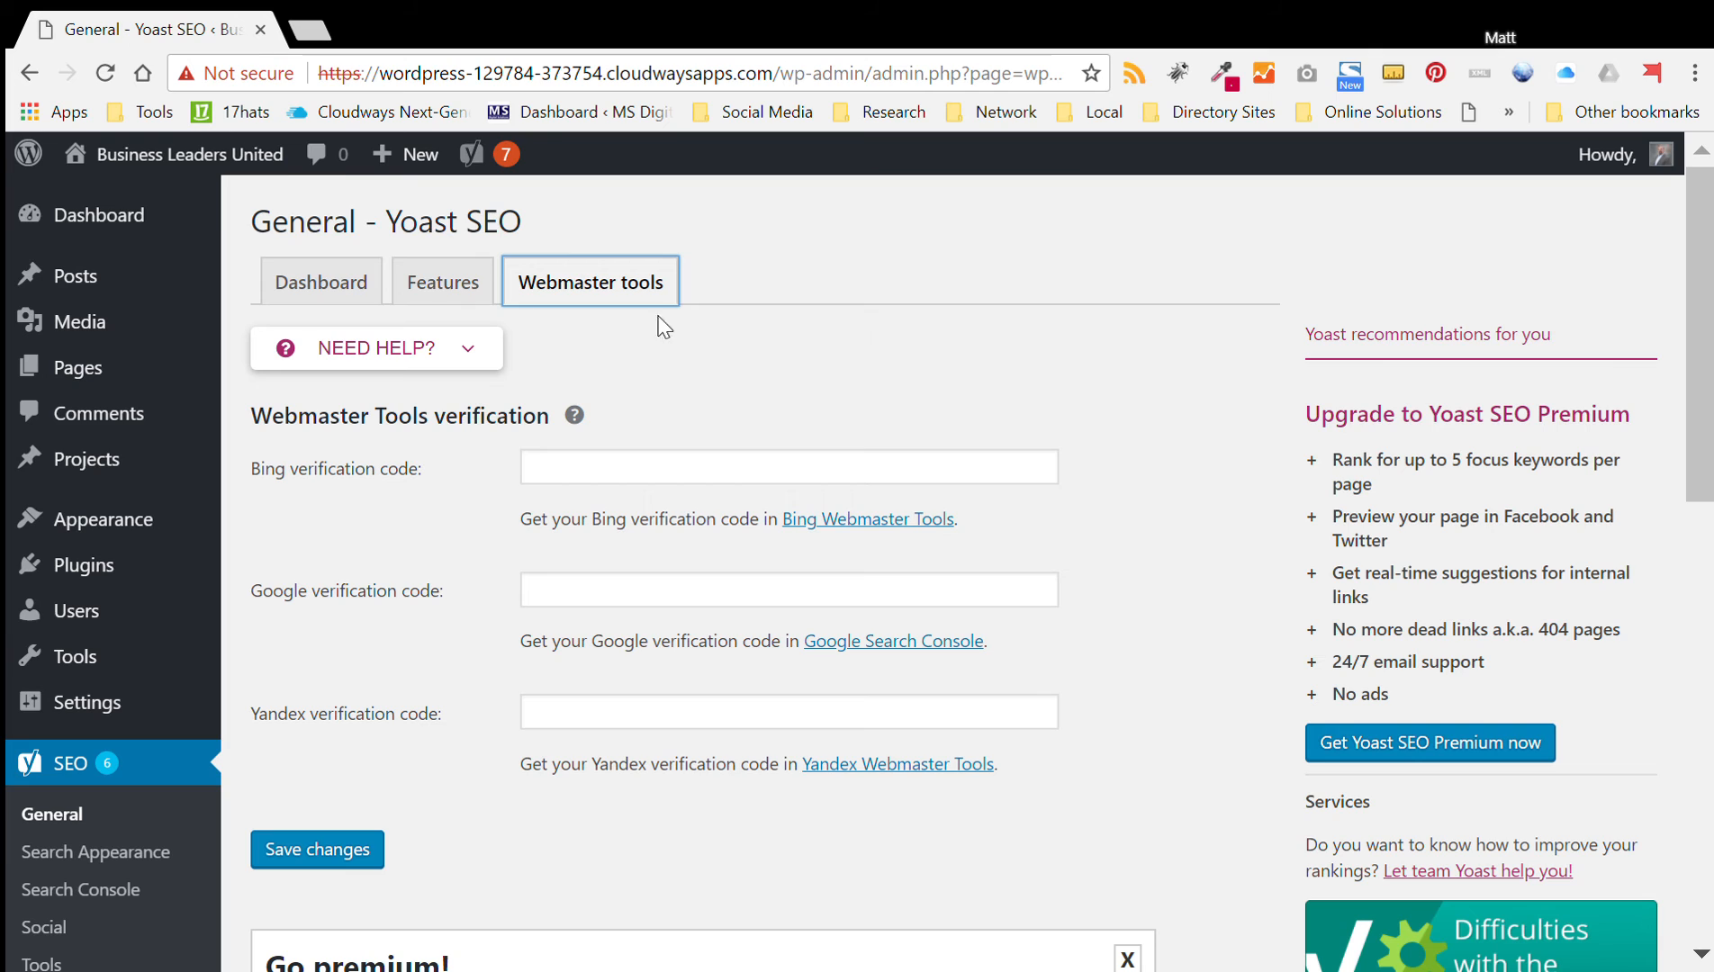
left_click(311, 293)
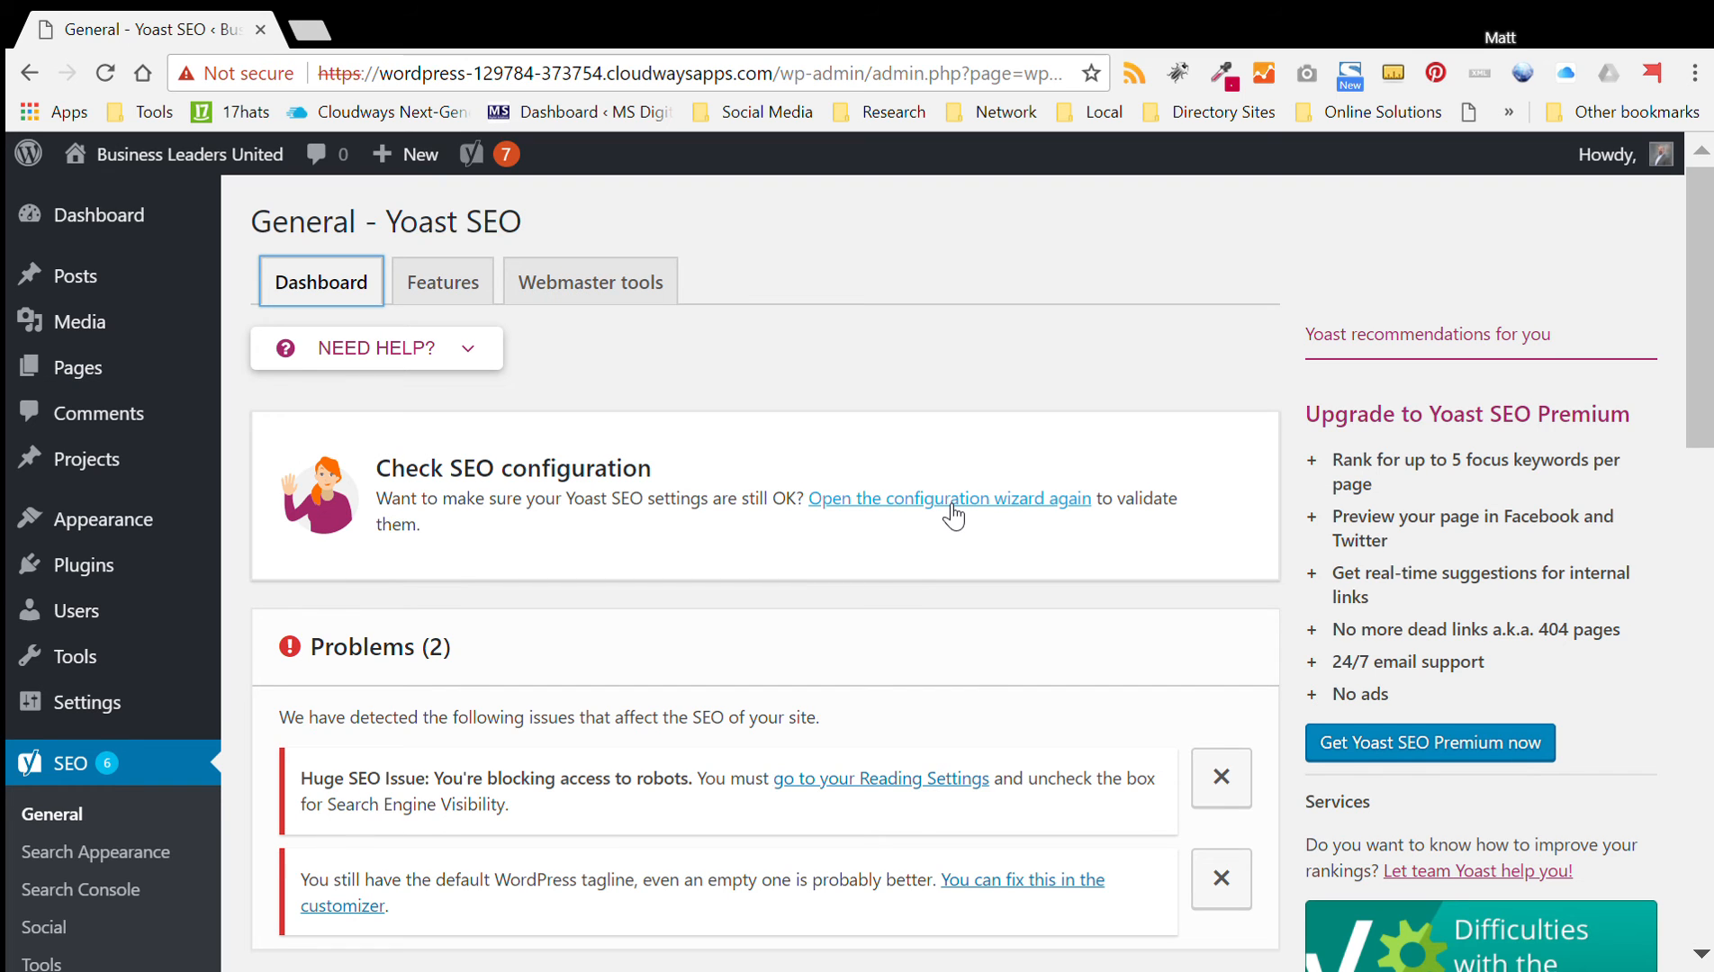
scroll(953, 518, "down", 1)
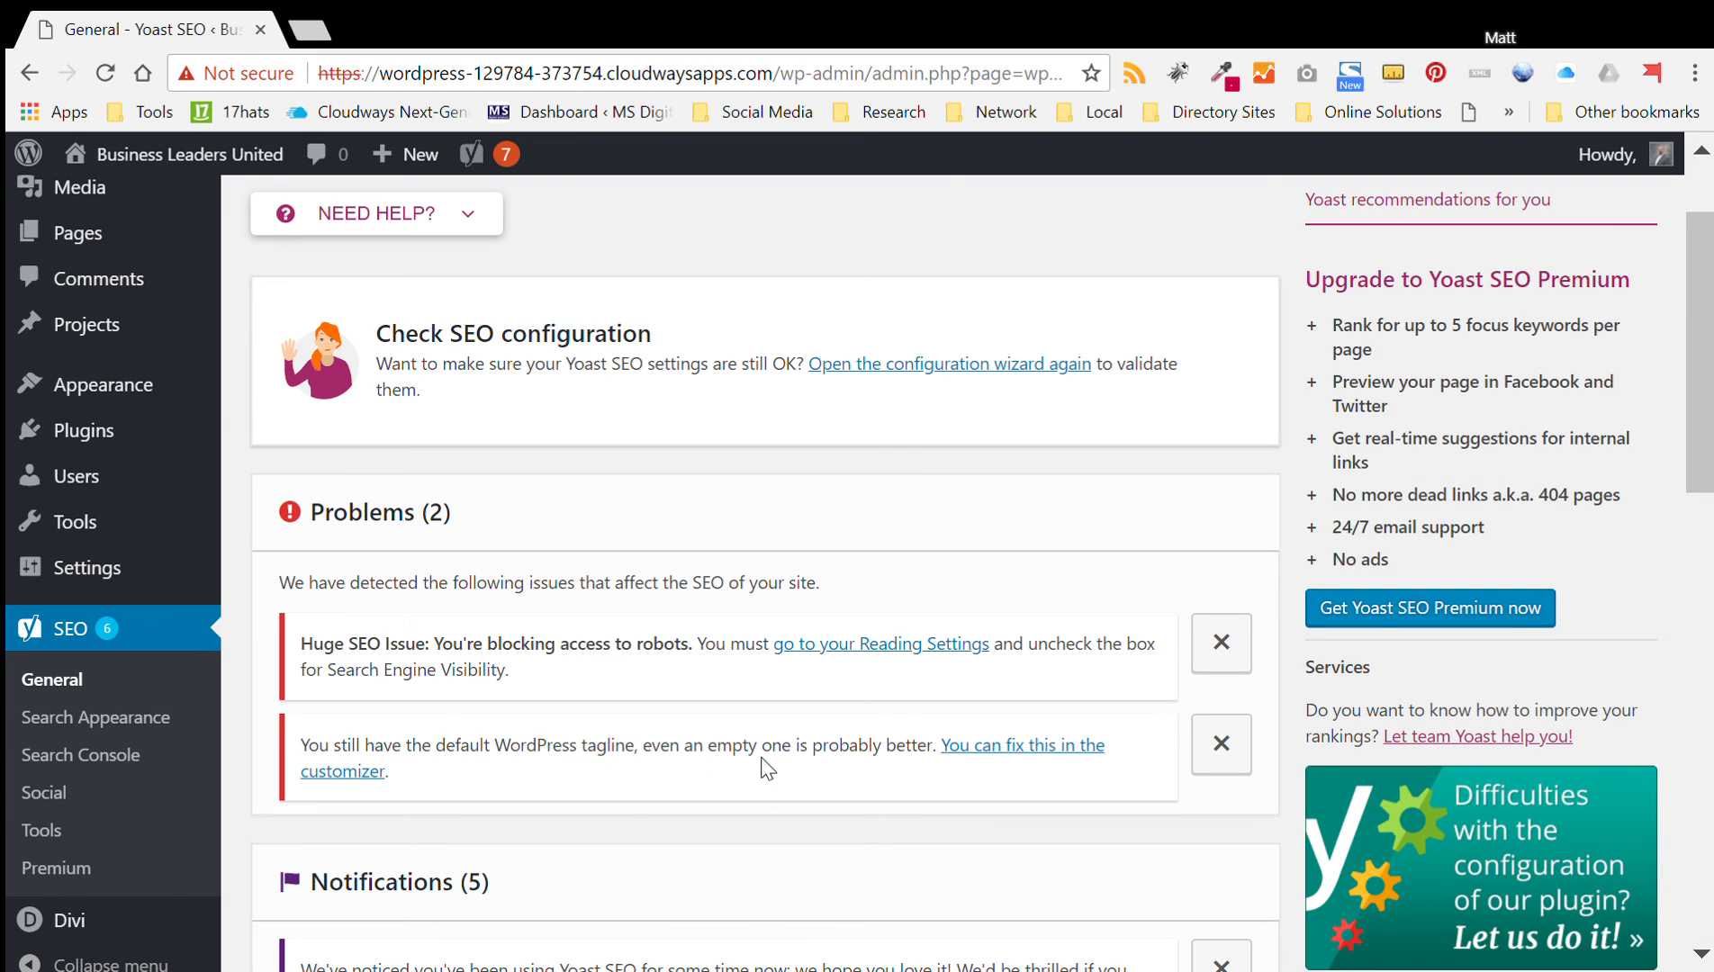
scroll(767, 768, "down", 7)
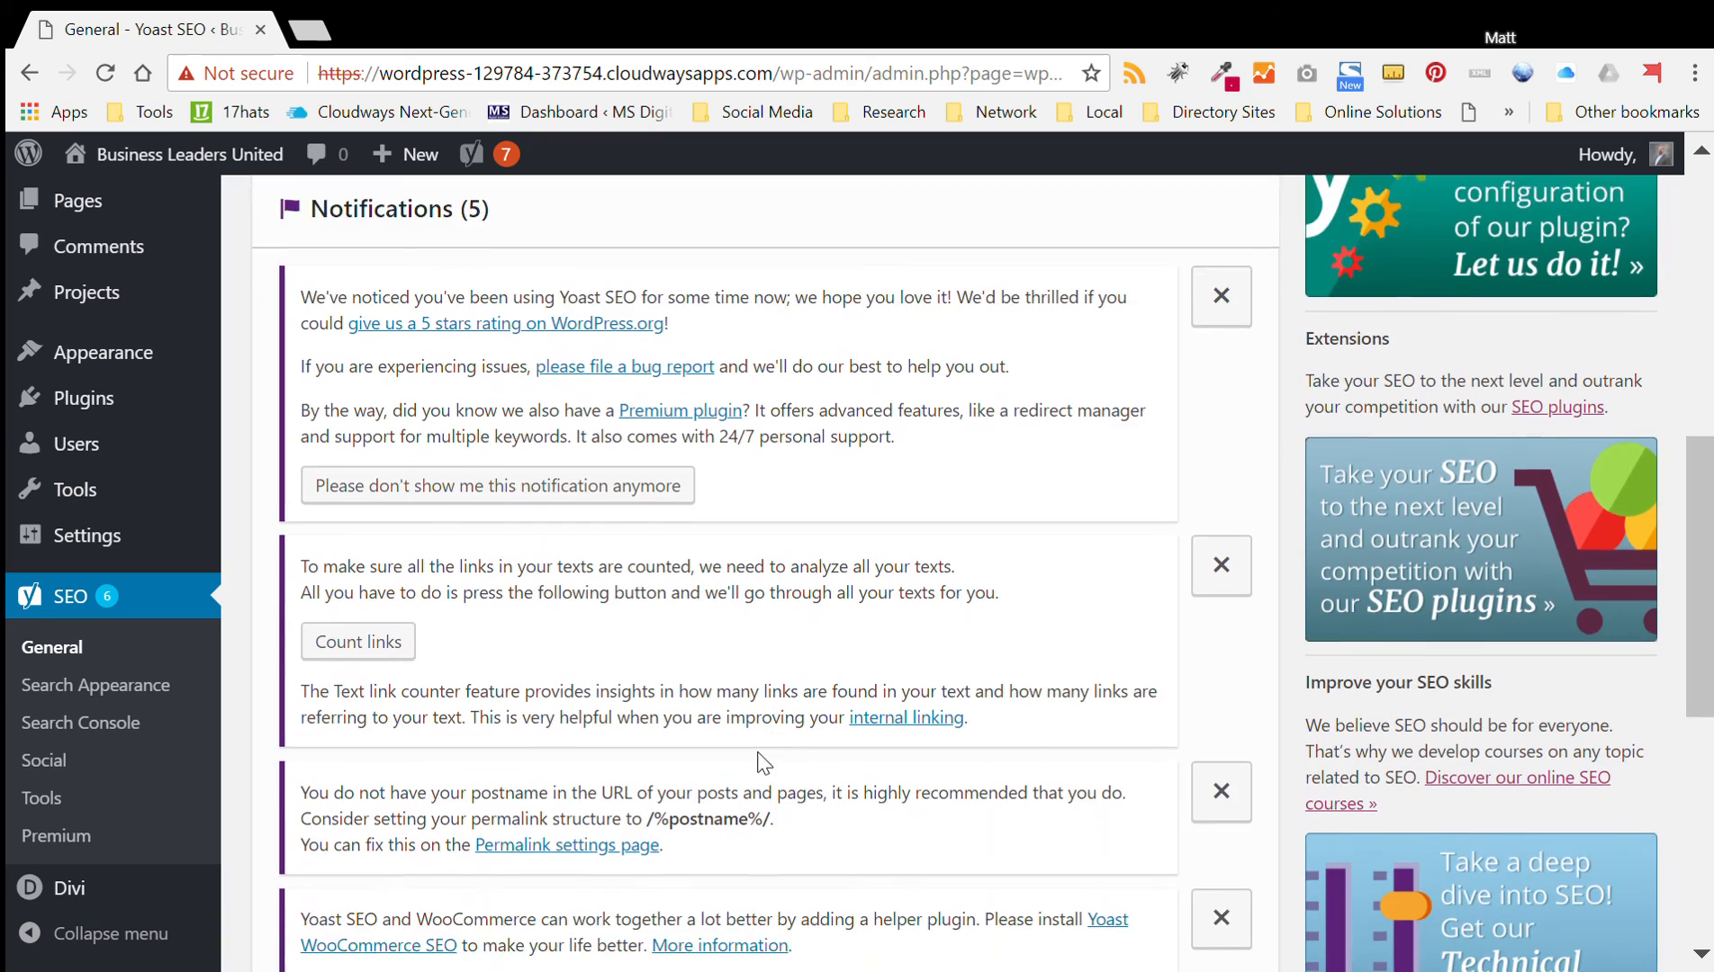
scroll(767, 765, "down", 1)
scroll(764, 762, "down", 4)
scroll(764, 762, "up", 12)
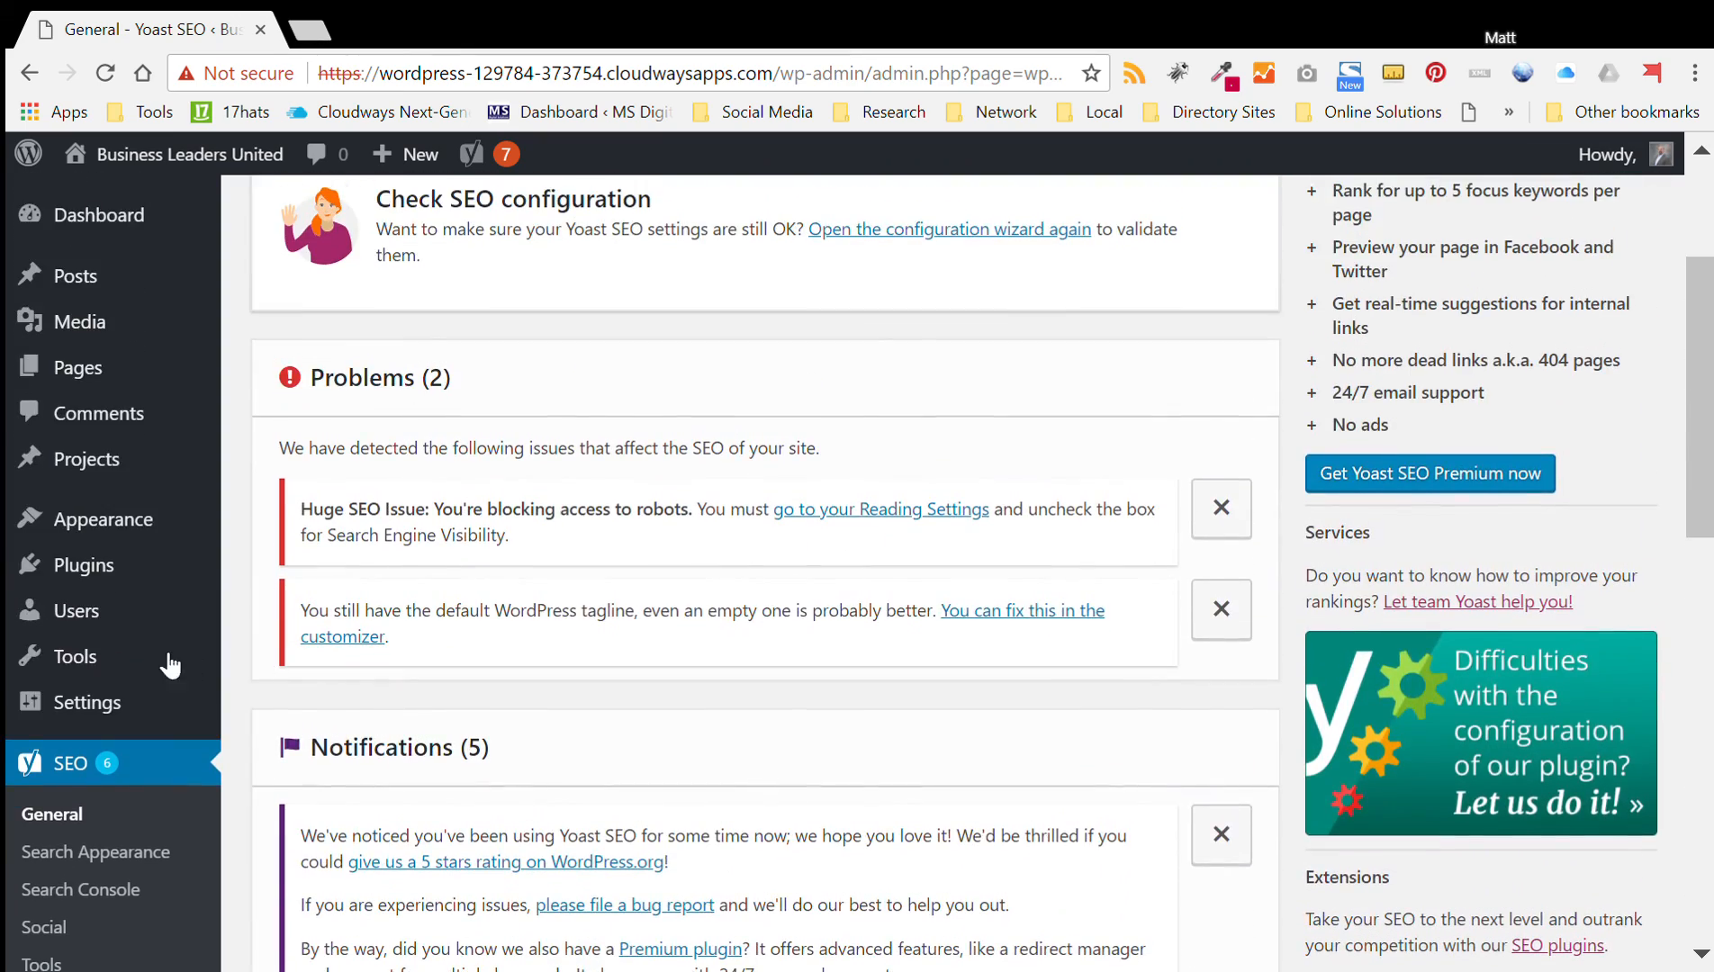
scroll(135, 662, "down", 2)
scroll(94, 660, "down", 1)
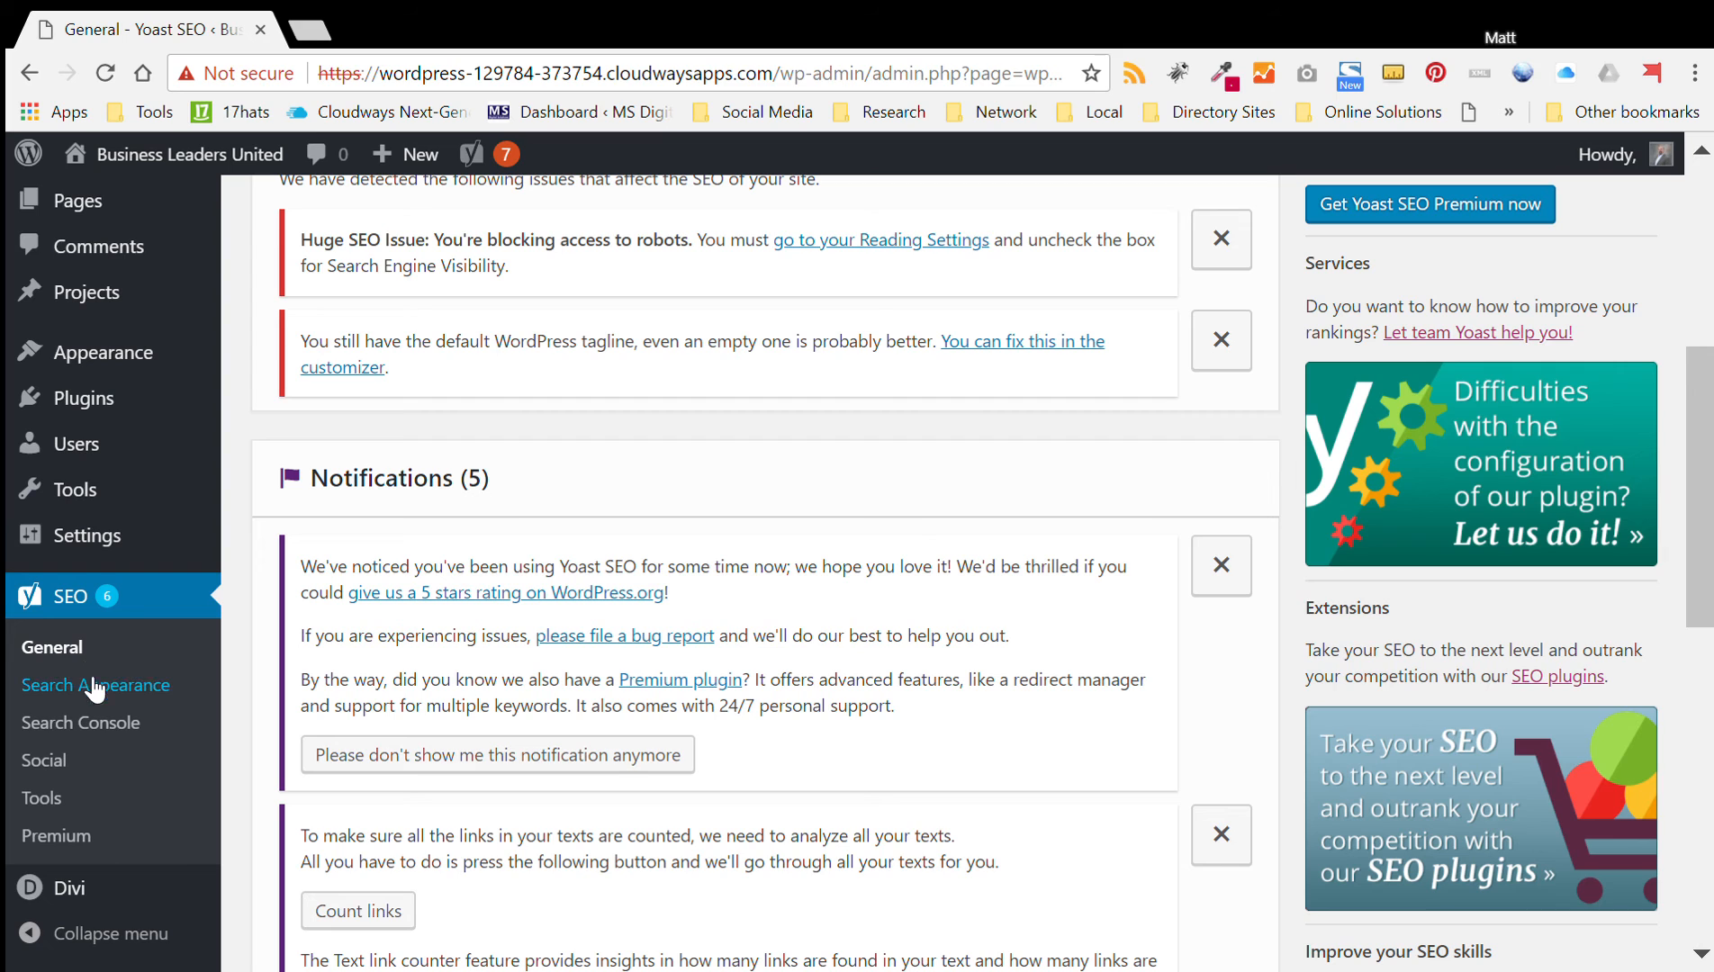
- Look through the built-in Yoast SEO tools, including import and export, the file editor and the bulk editor
left_click(40, 802)
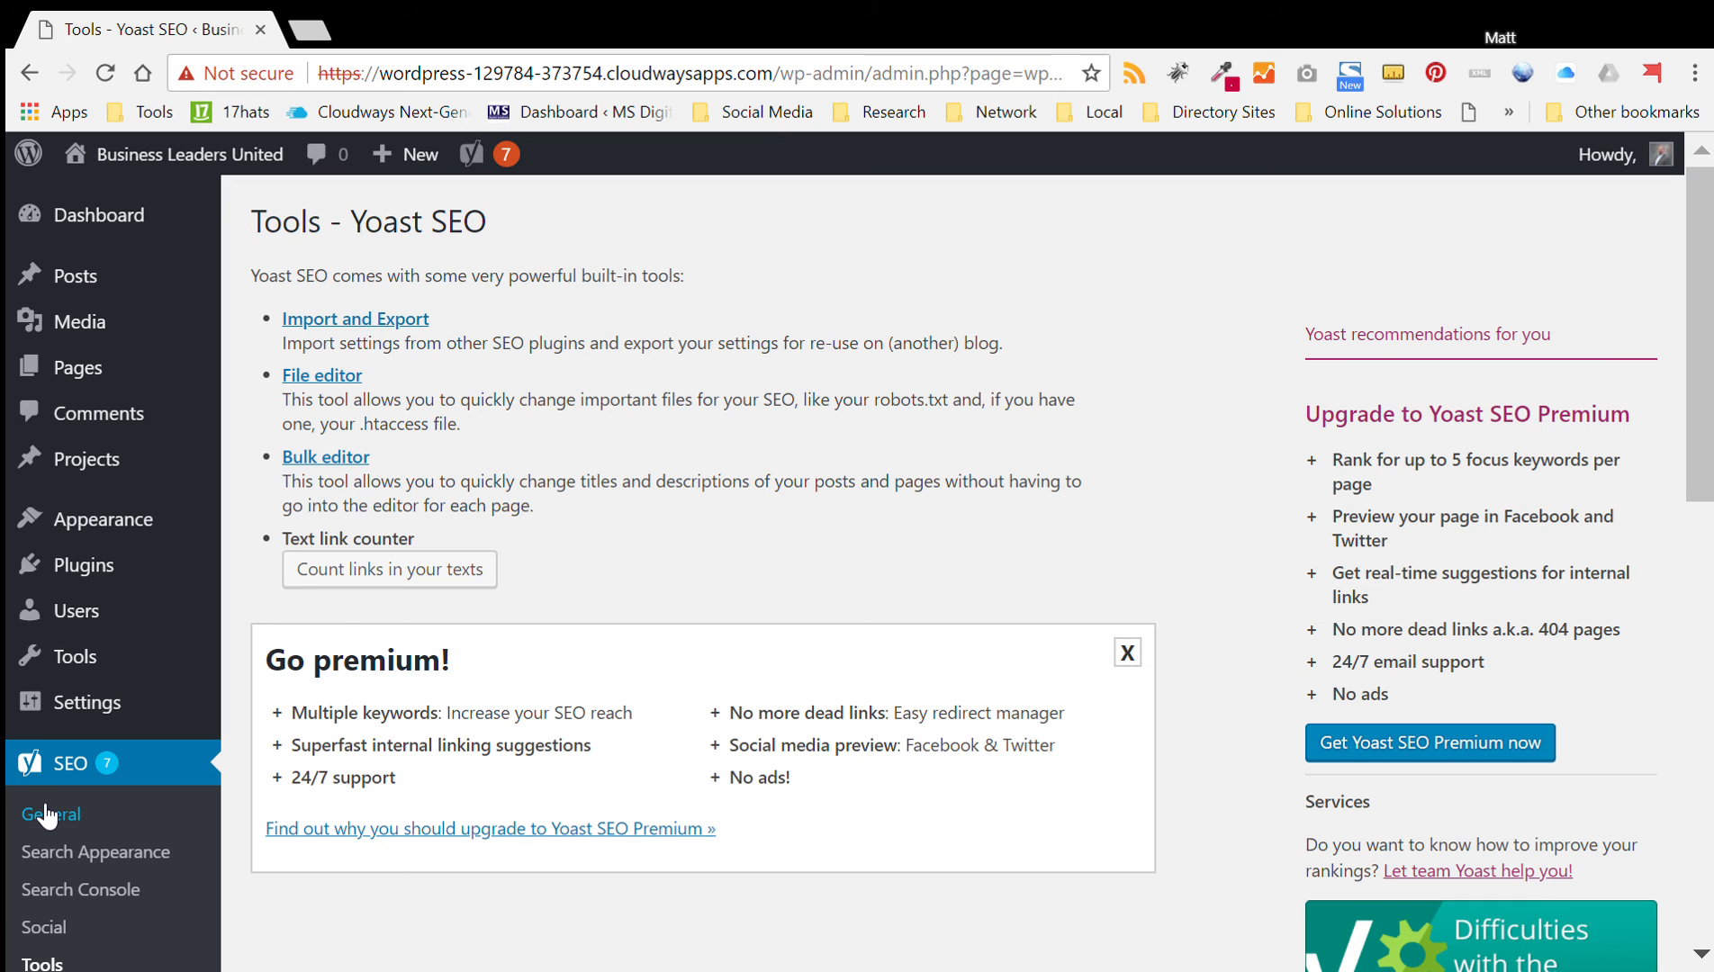
scroll(279, 826, "down", 3)
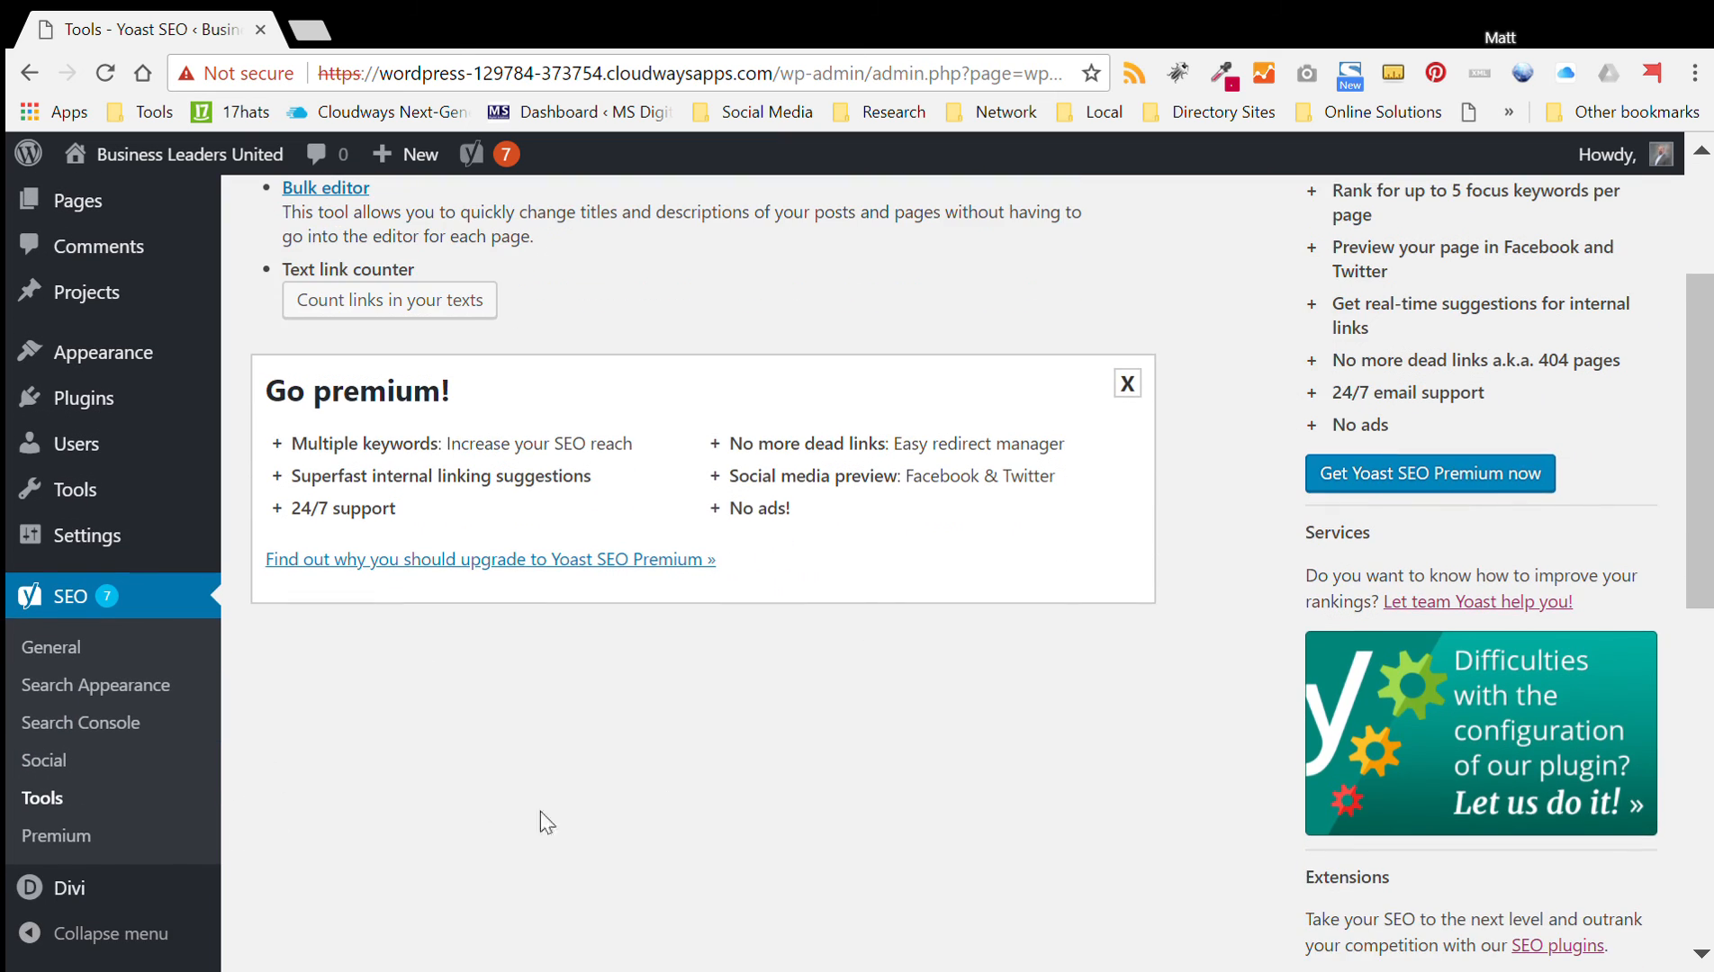
scroll(598, 517, "up", 3)
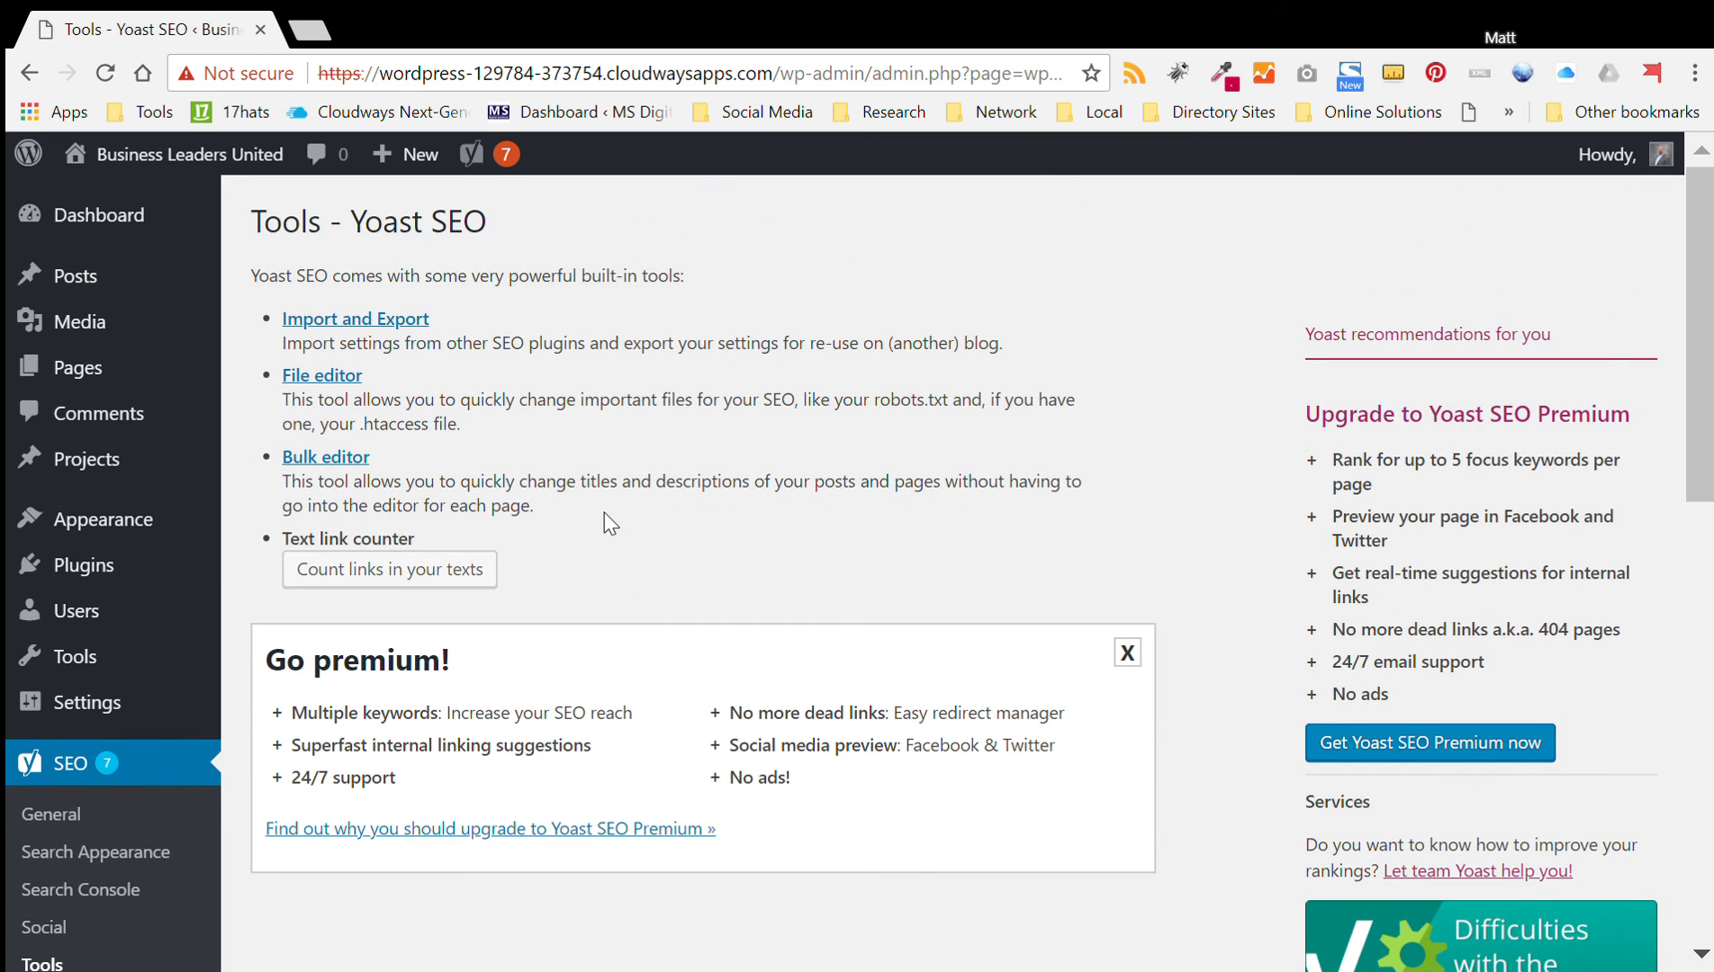
- Review the Yoast SEO social settings for accounts, Facebook, Twitter, Pinterest and Google+
left_click(65, 928)
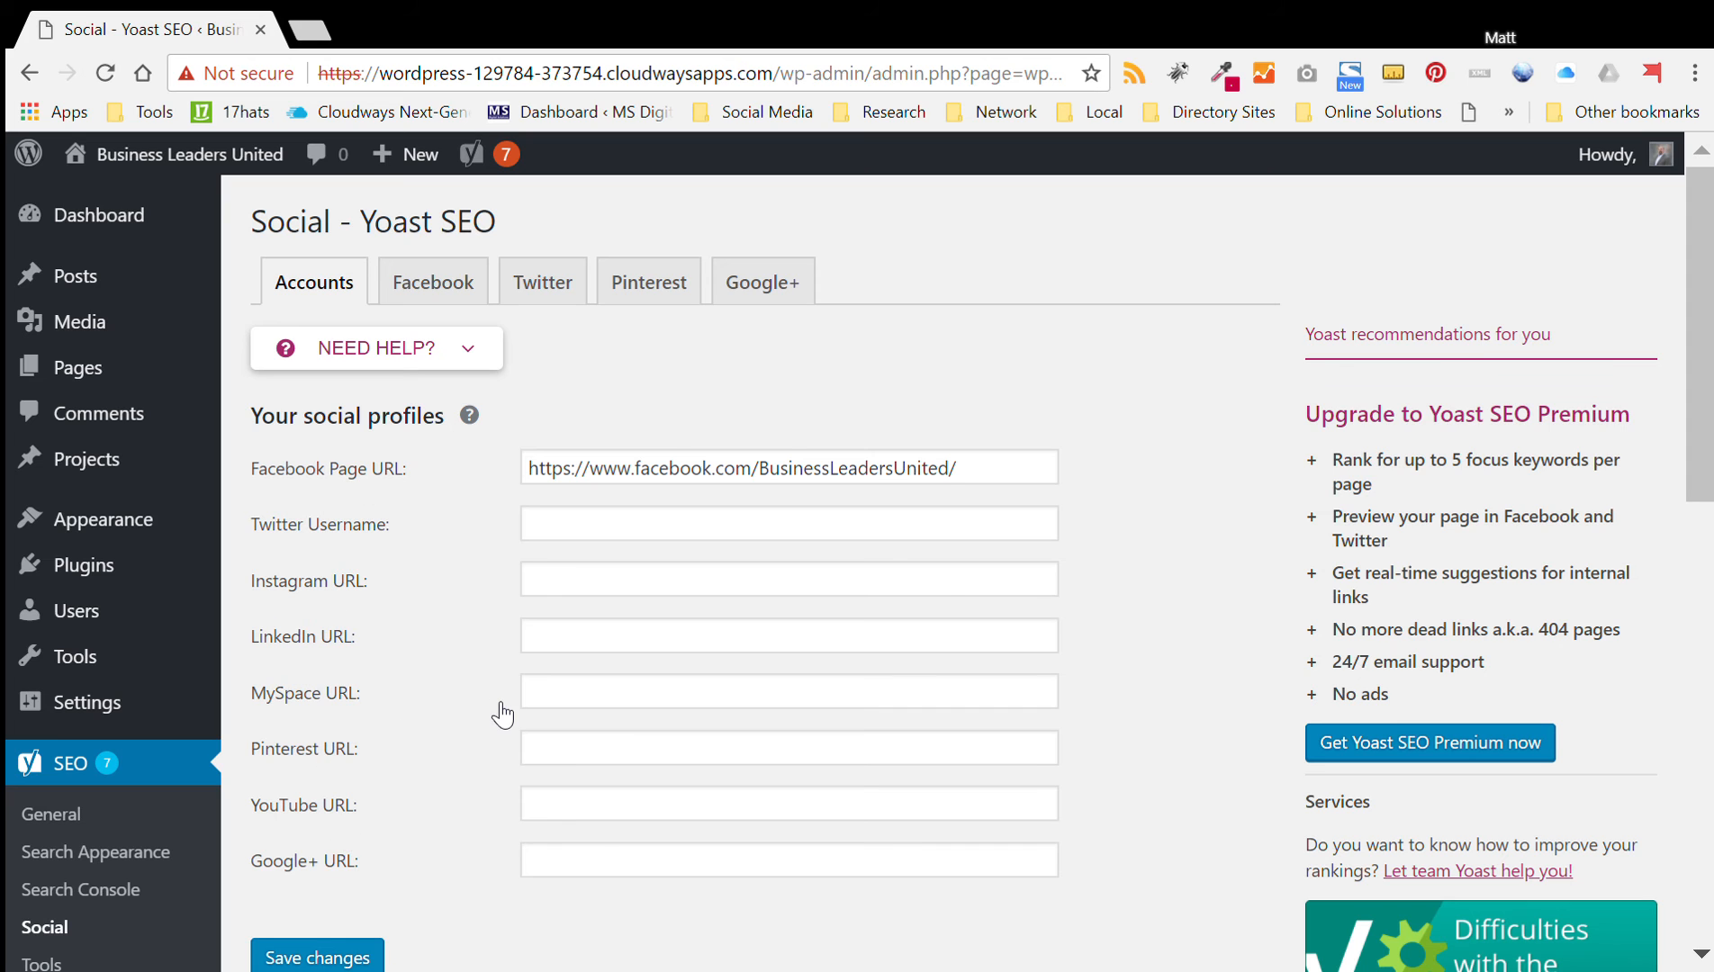
left_click(433, 292)
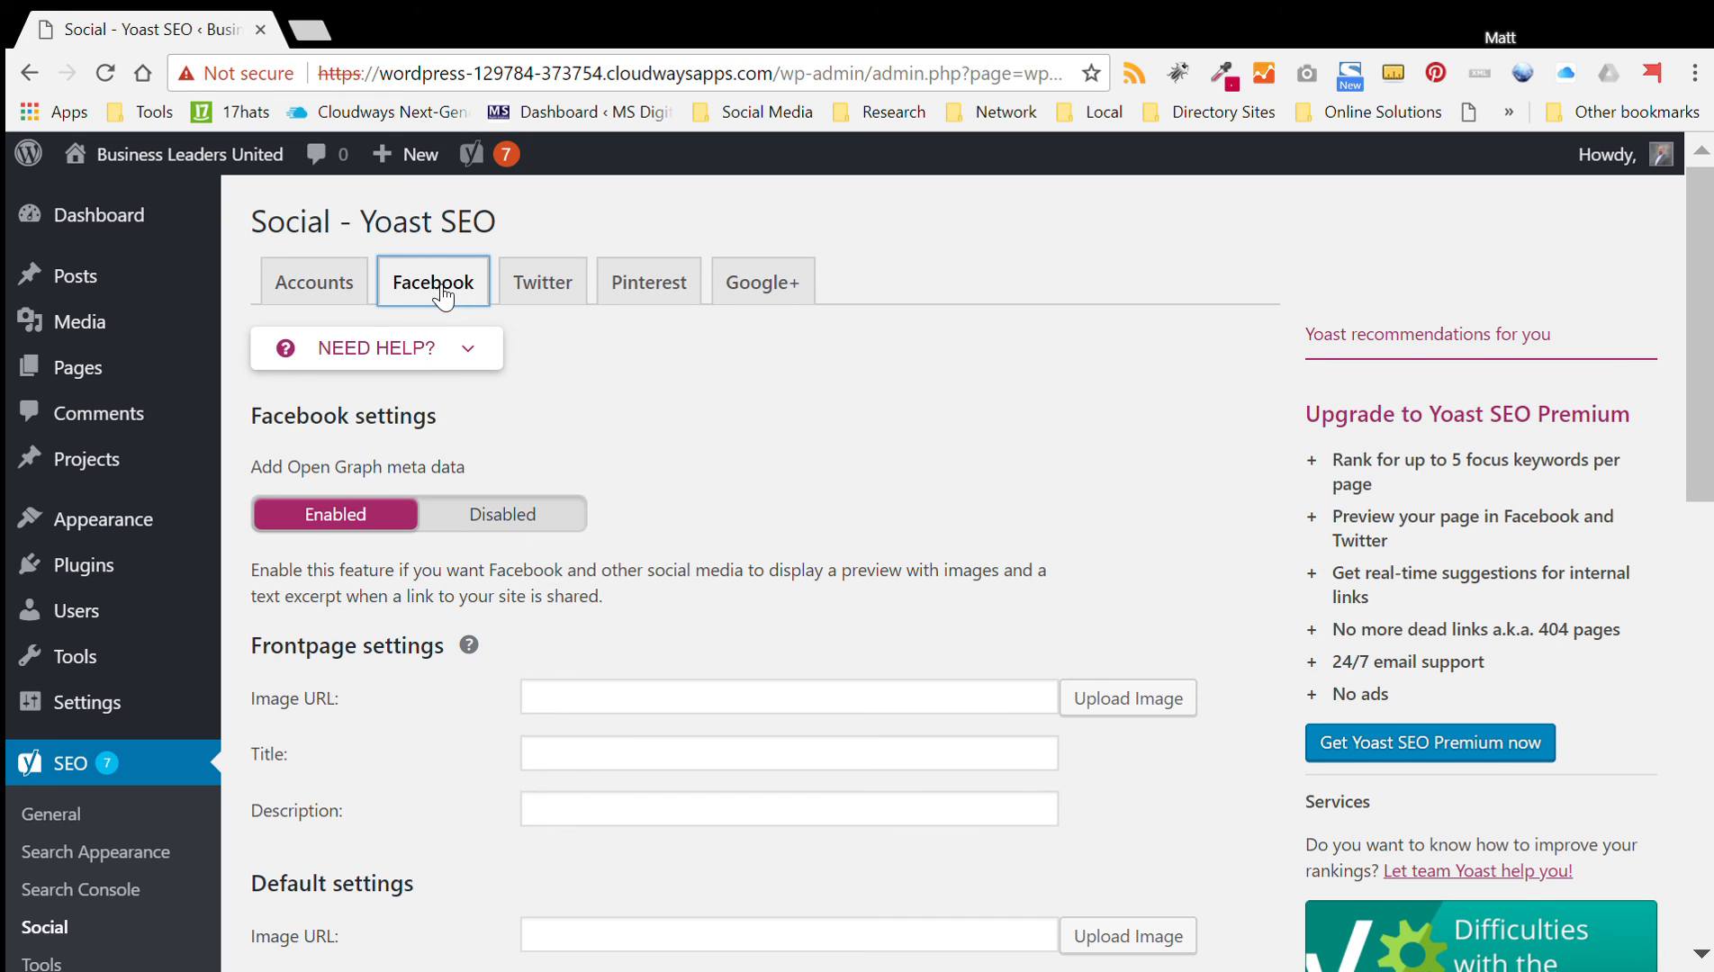
scroll(695, 490, "down", 5)
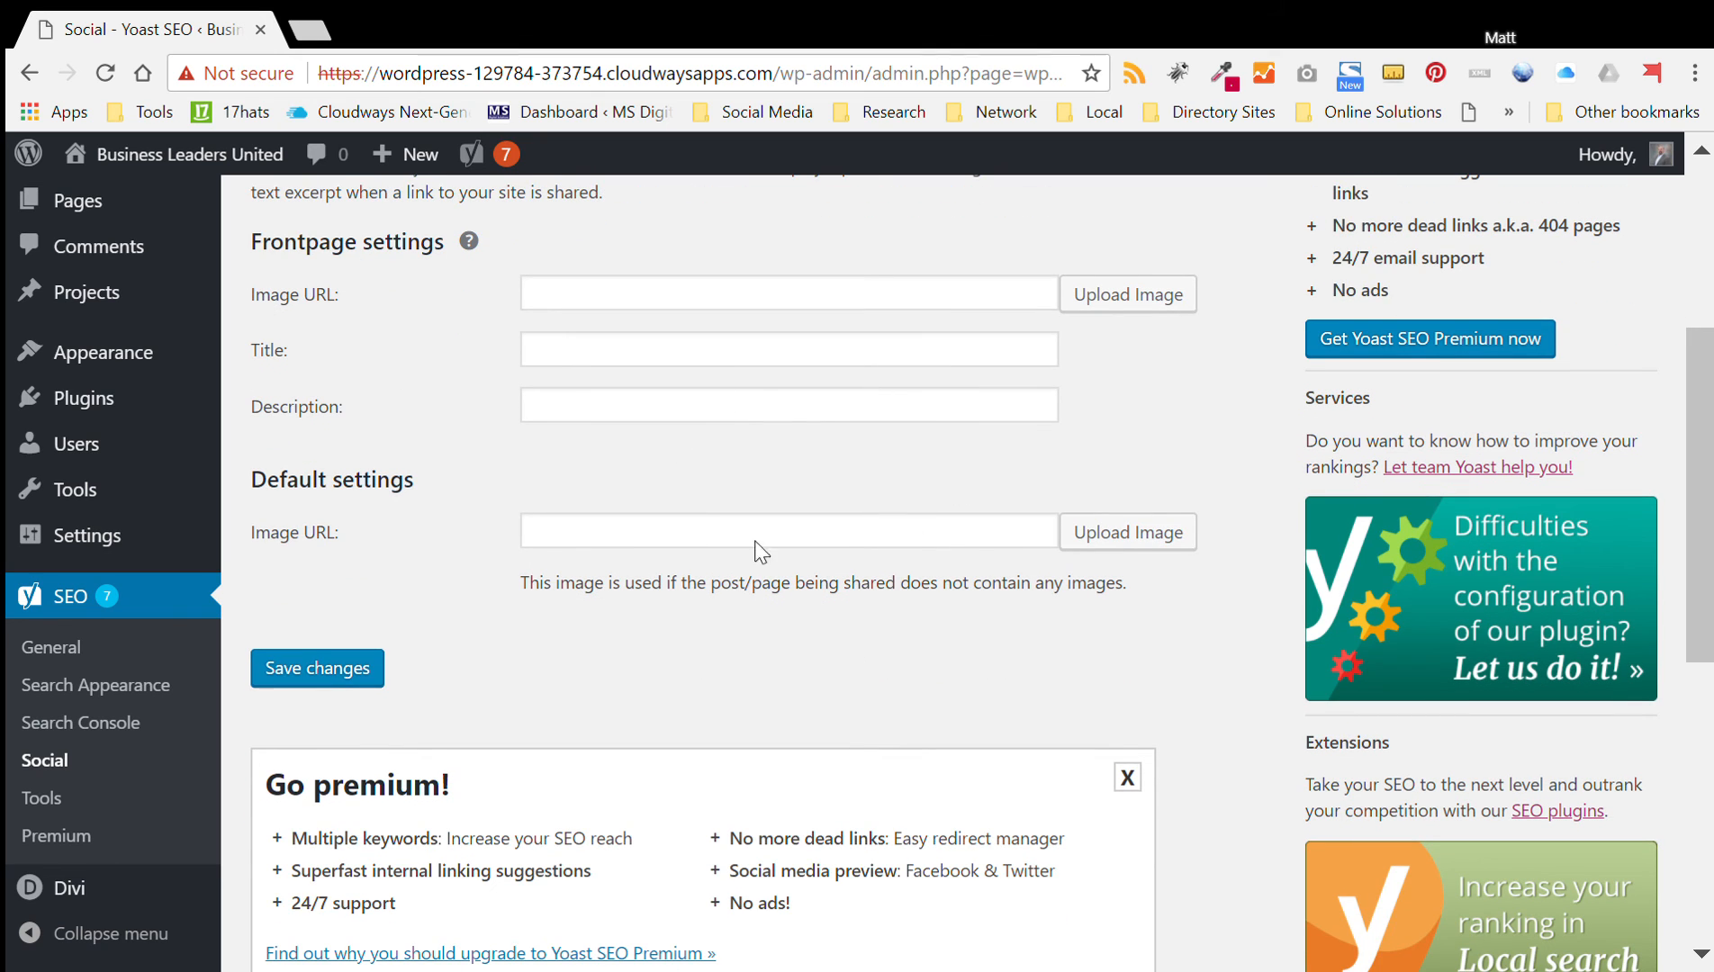
scroll(806, 427, "up", 5)
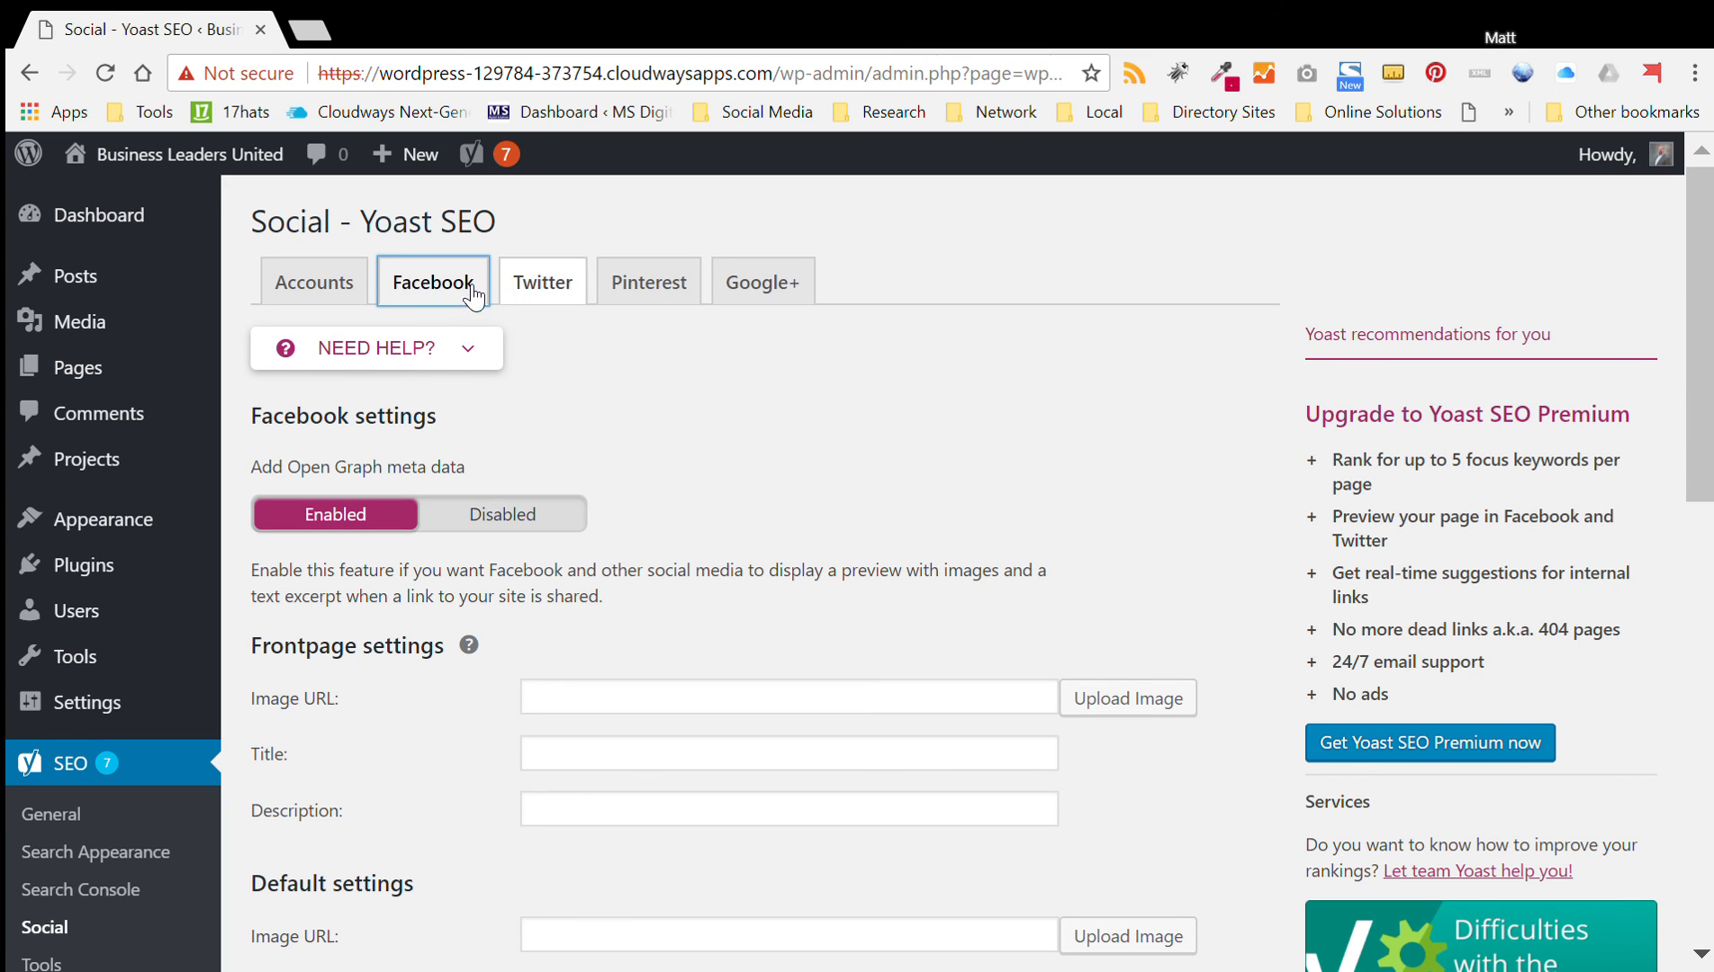
left_click(556, 288)
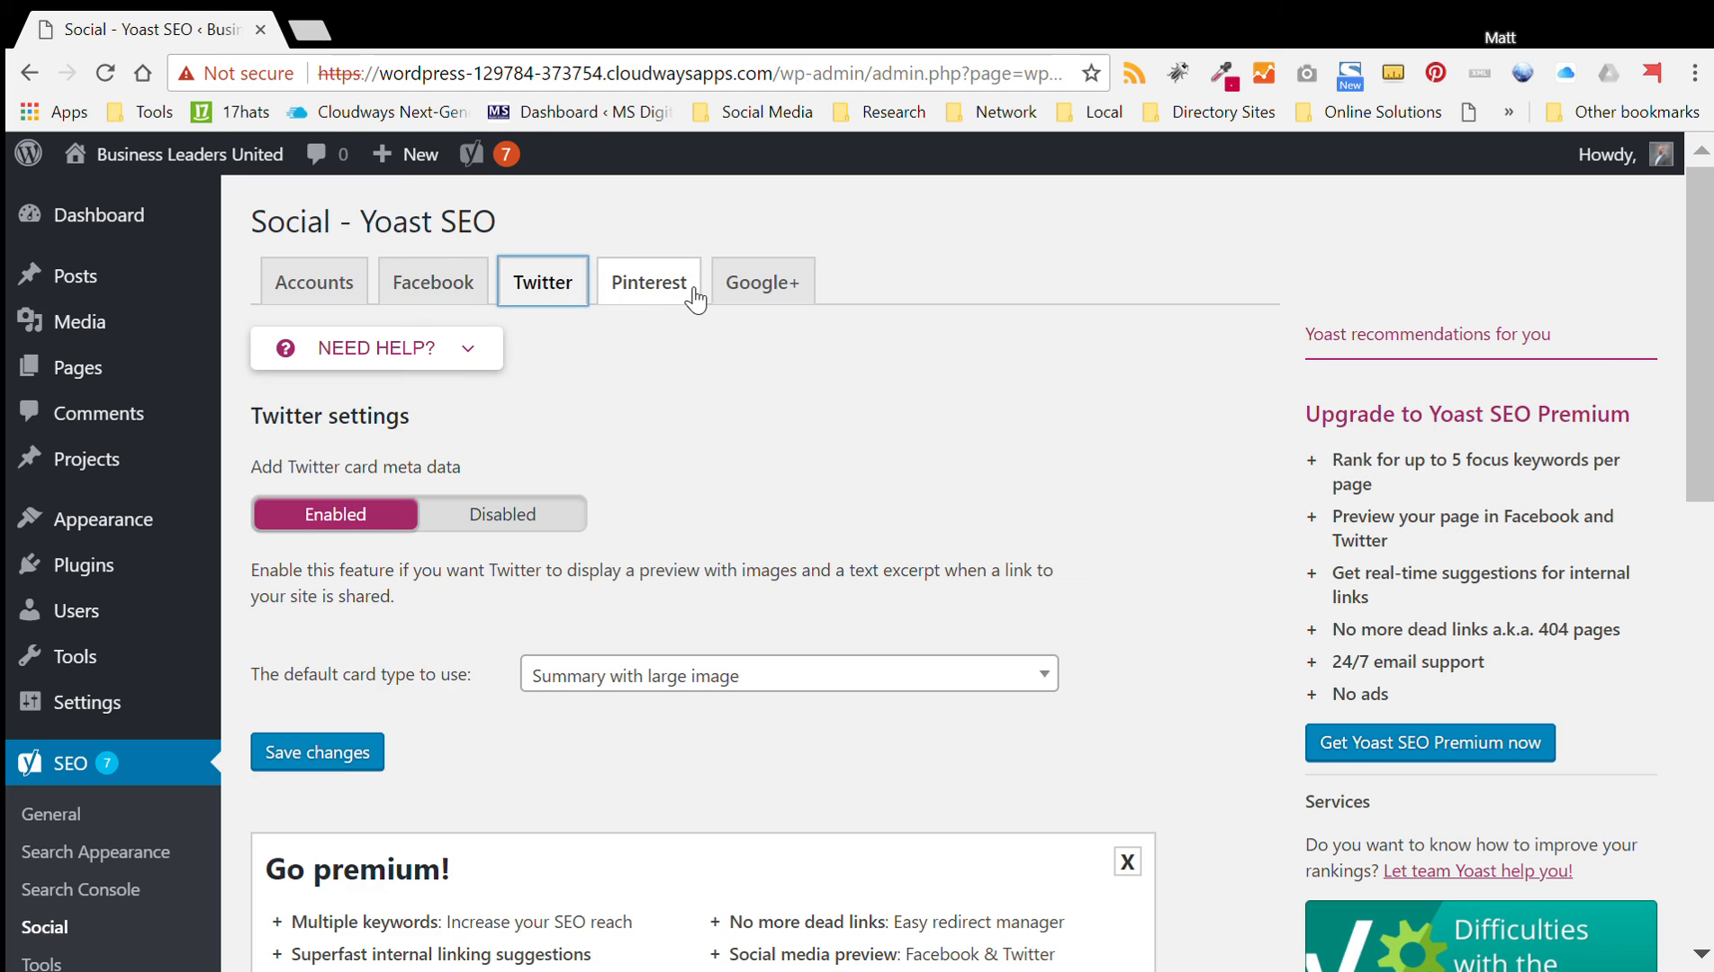
left_click(680, 290)
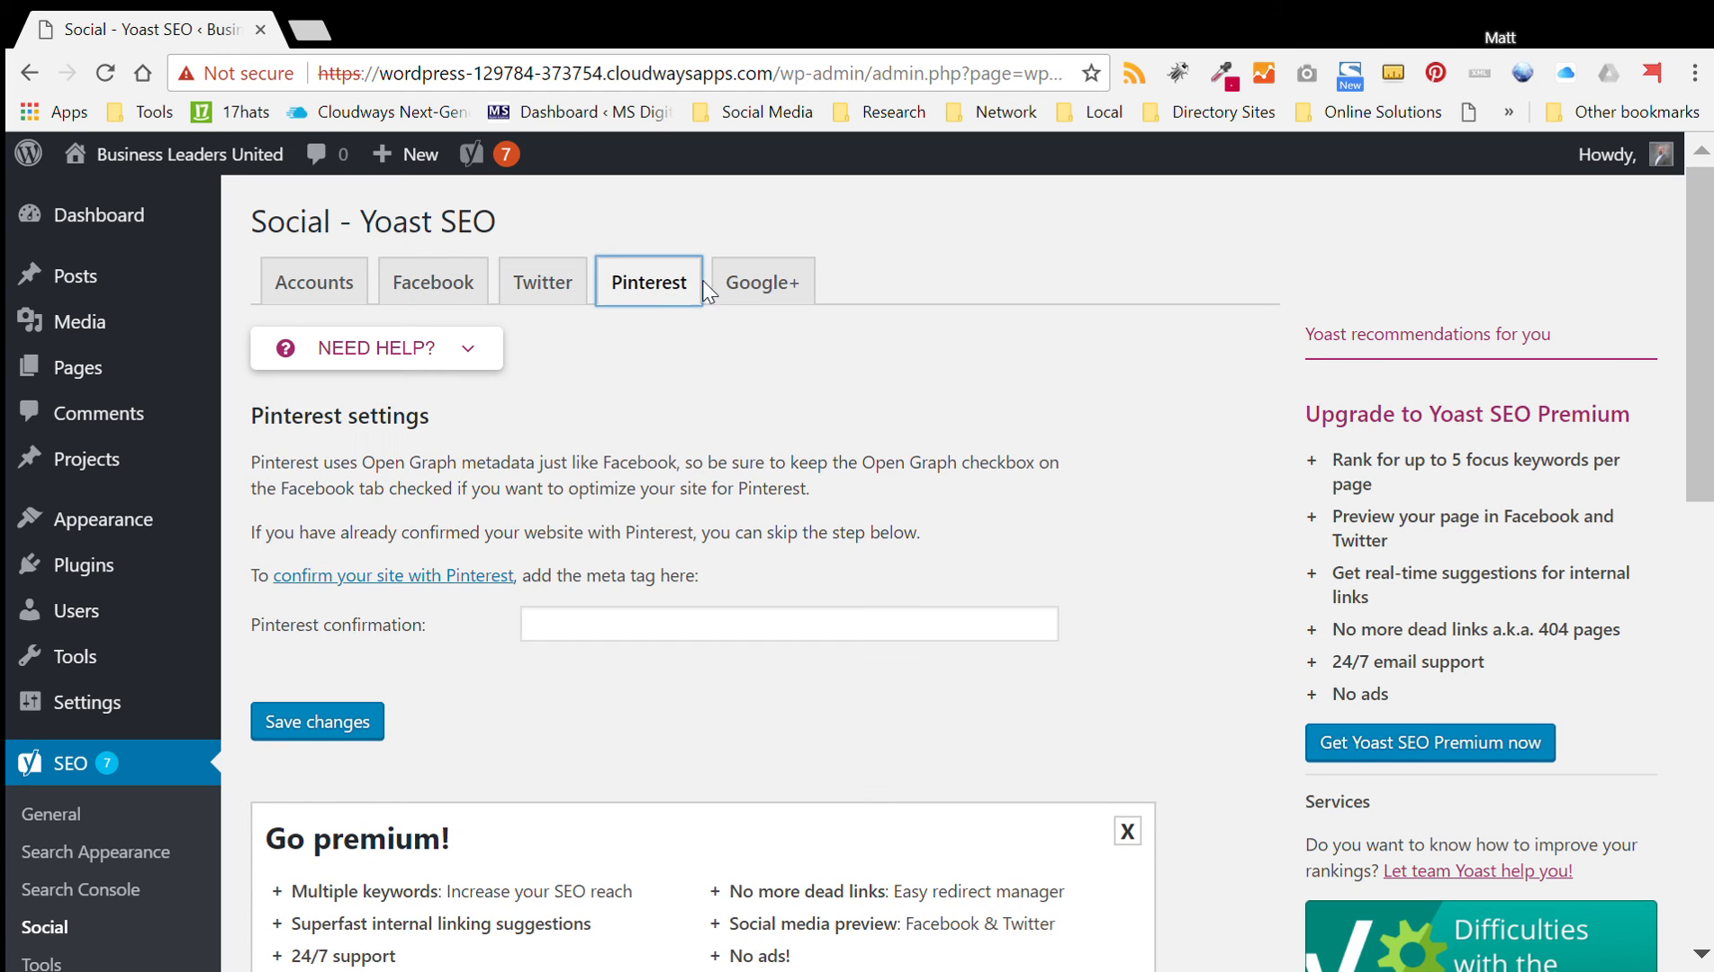
left_click(762, 284)
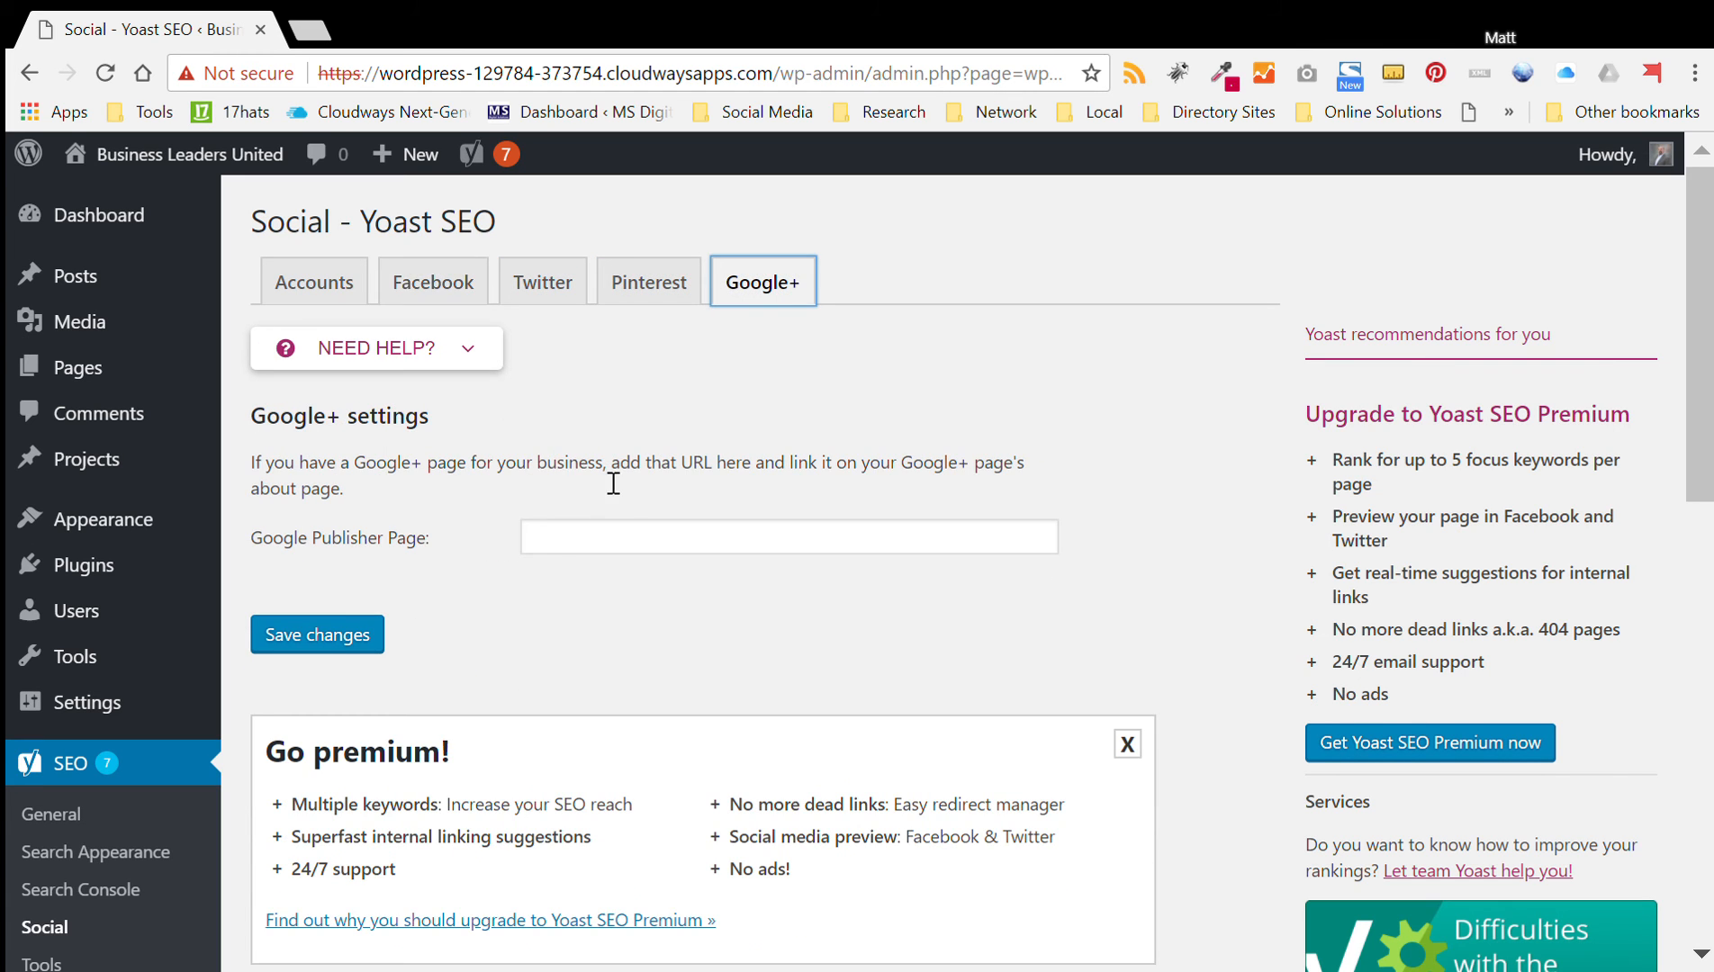
scroll(603, 477, "down", 4)
scroll(603, 477, "up", 4)
- Return to the Yoast SEO general settings and review the feature toggles from SEO analysis to the security setting for authors
scroll(103, 688, "down", 3)
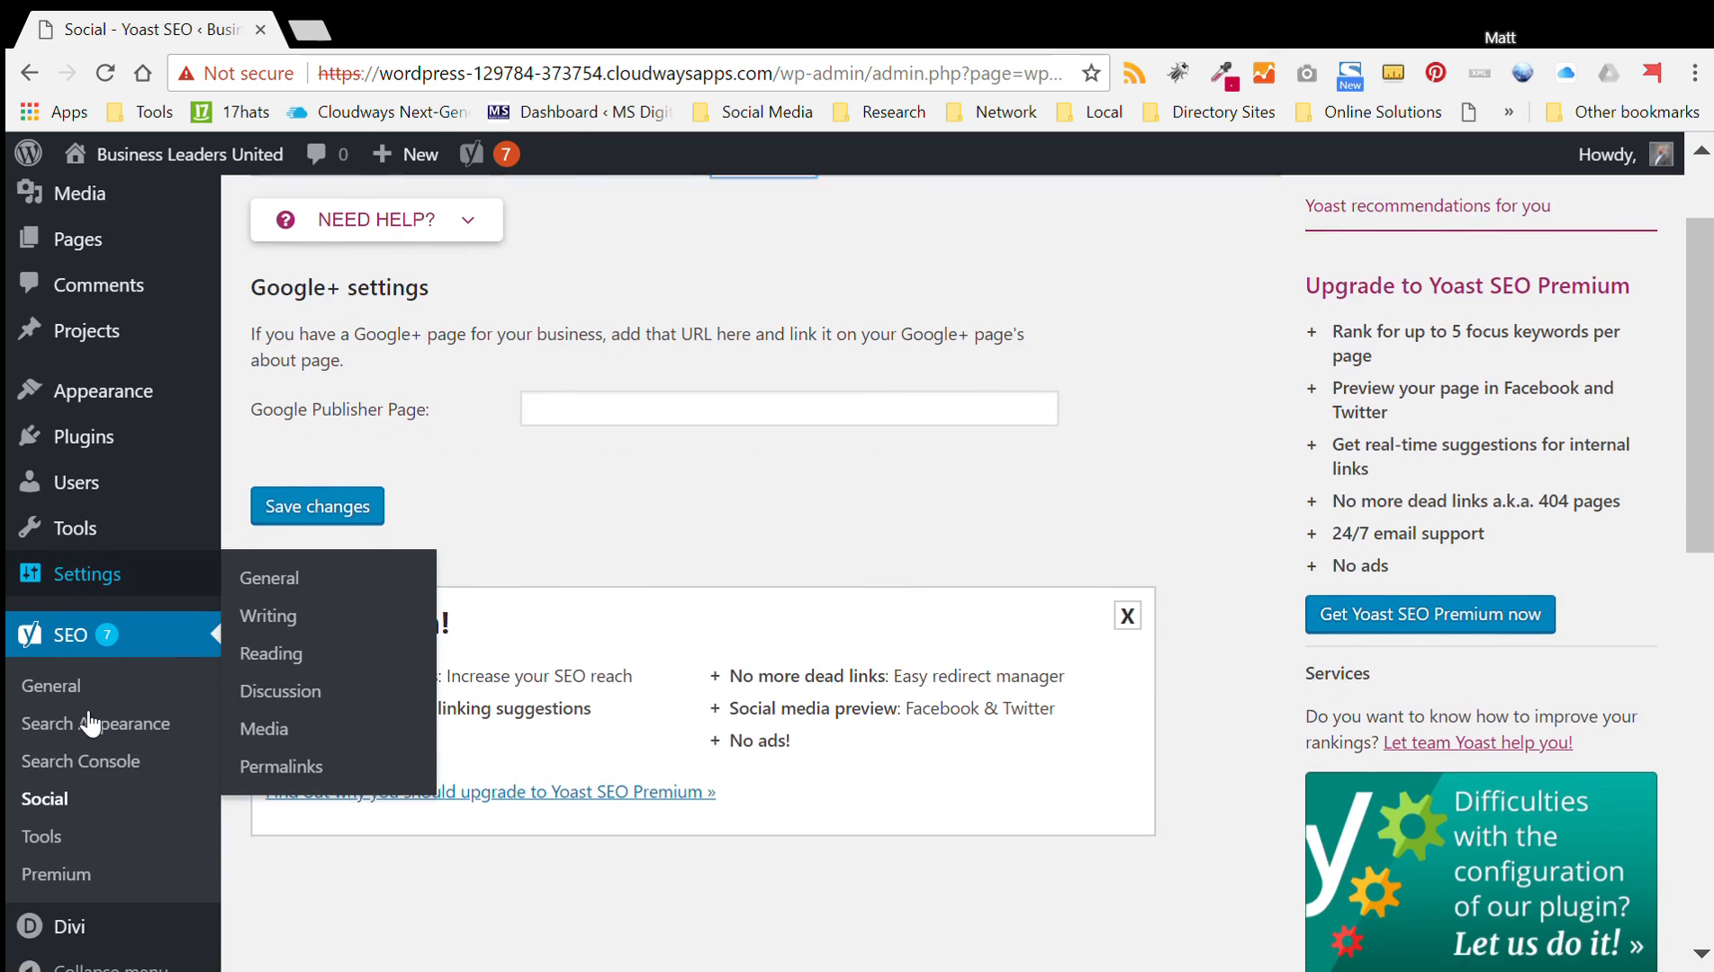
left_click(70, 657)
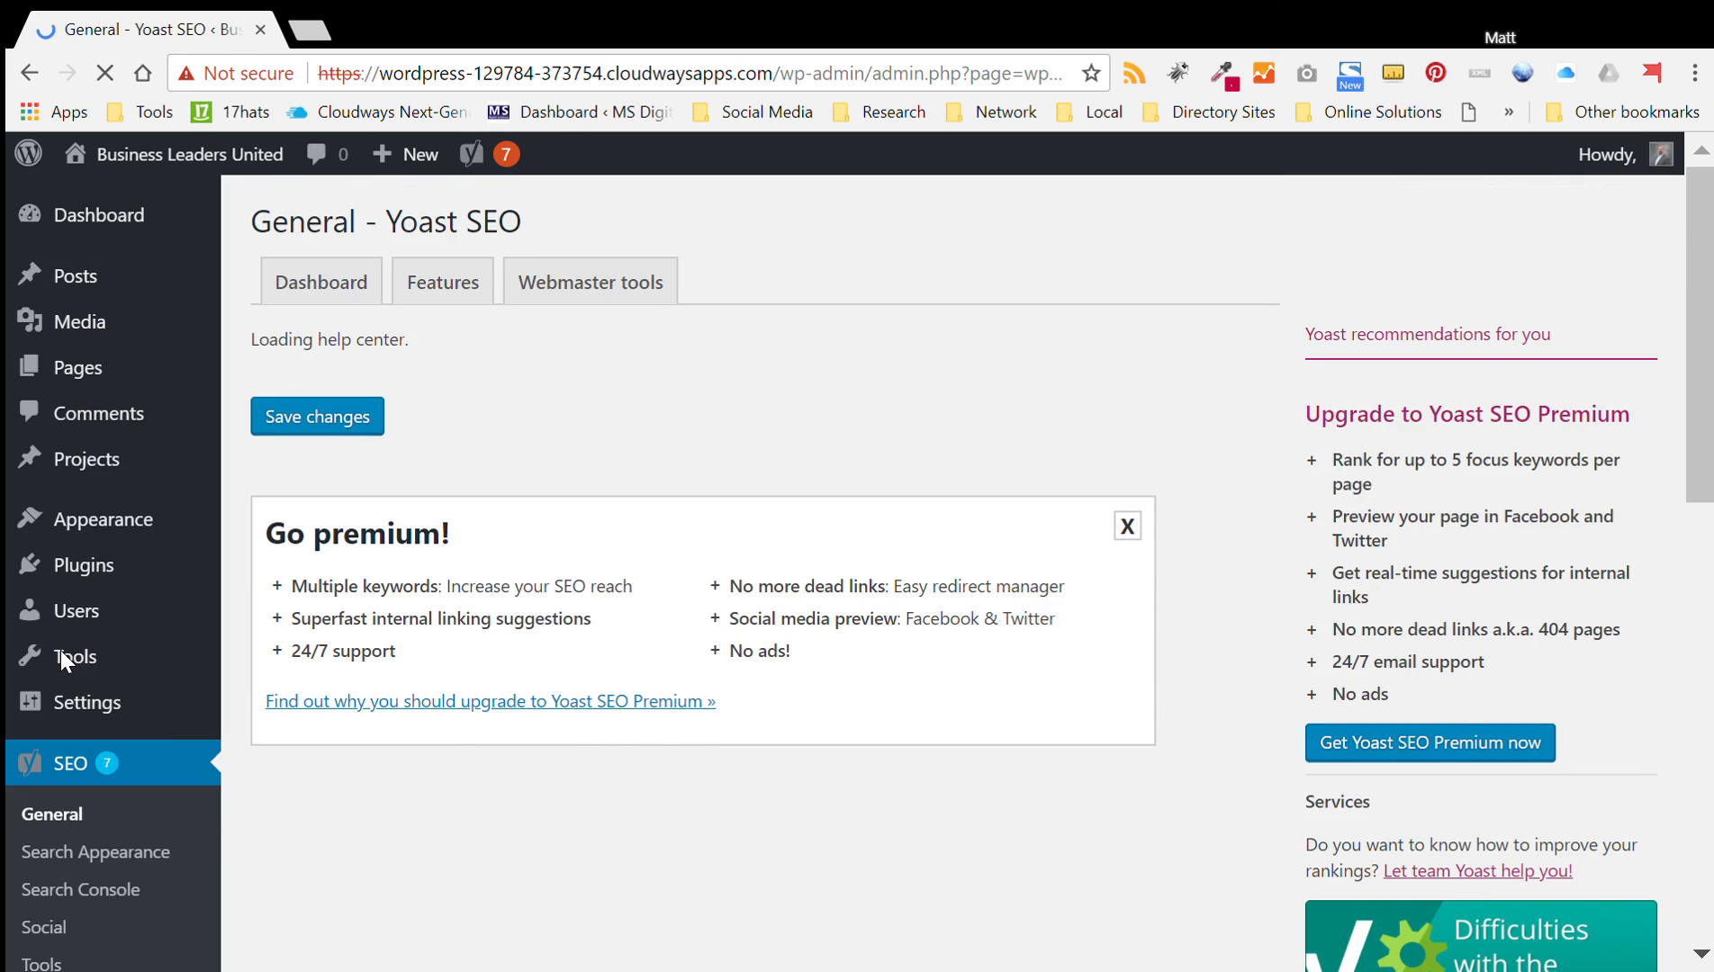
scroll(76, 663, "down", 3)
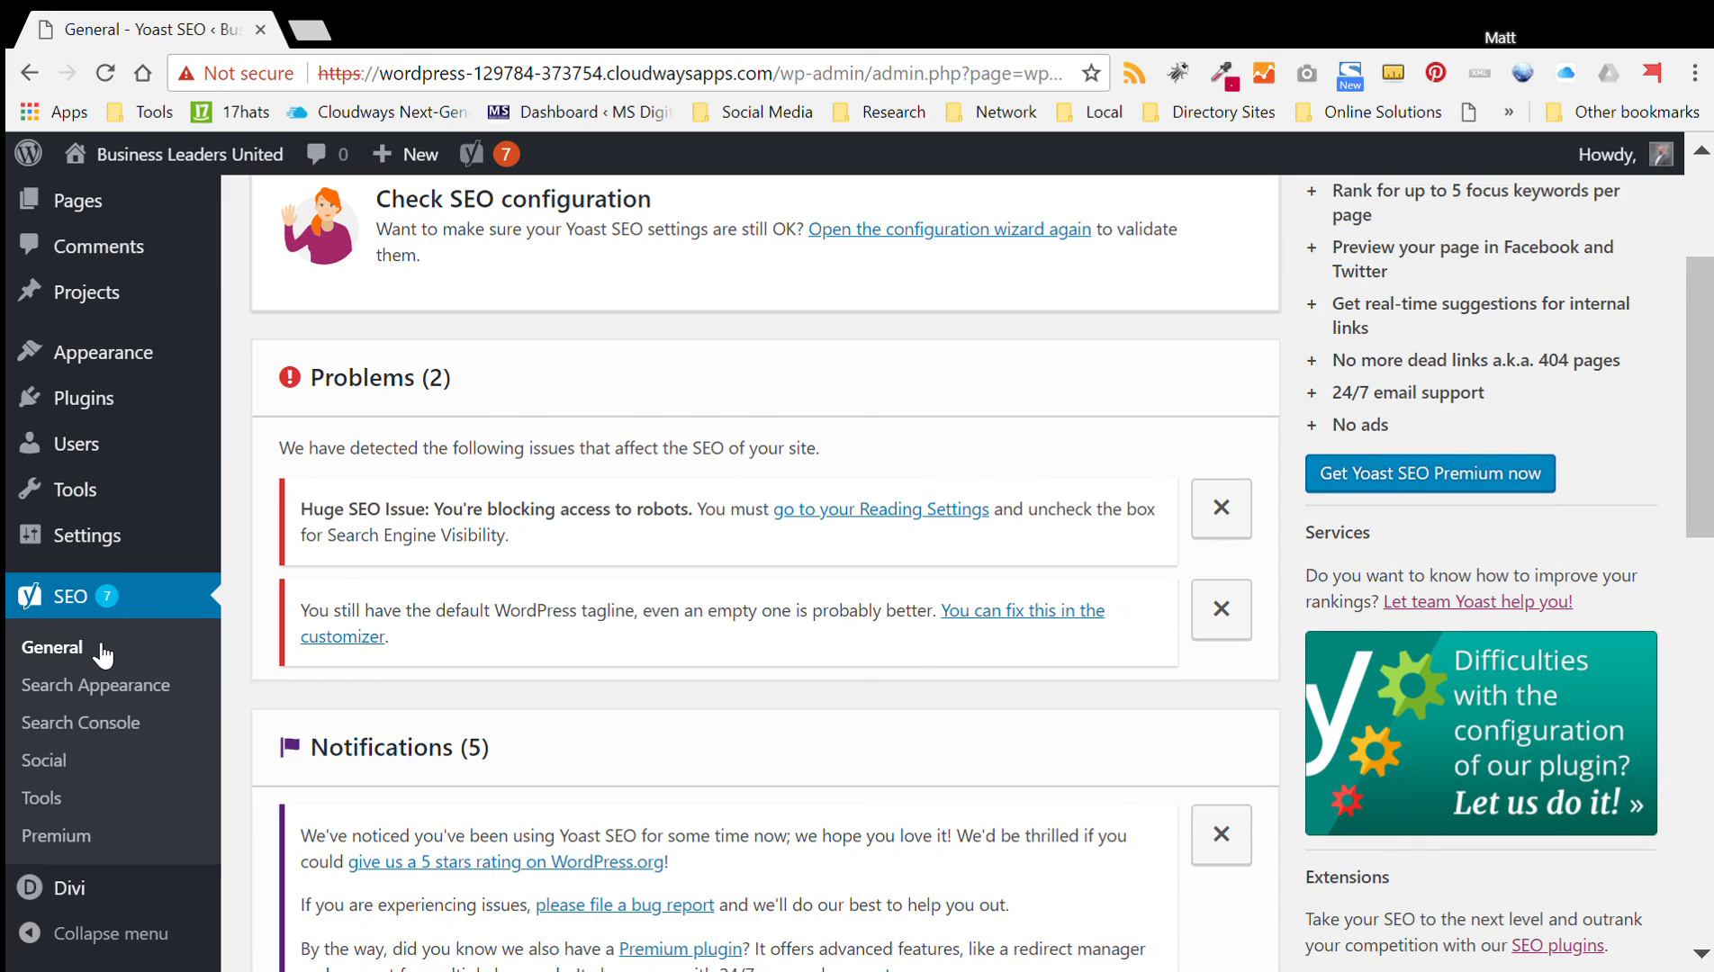
scroll(225, 617, "up", 3)
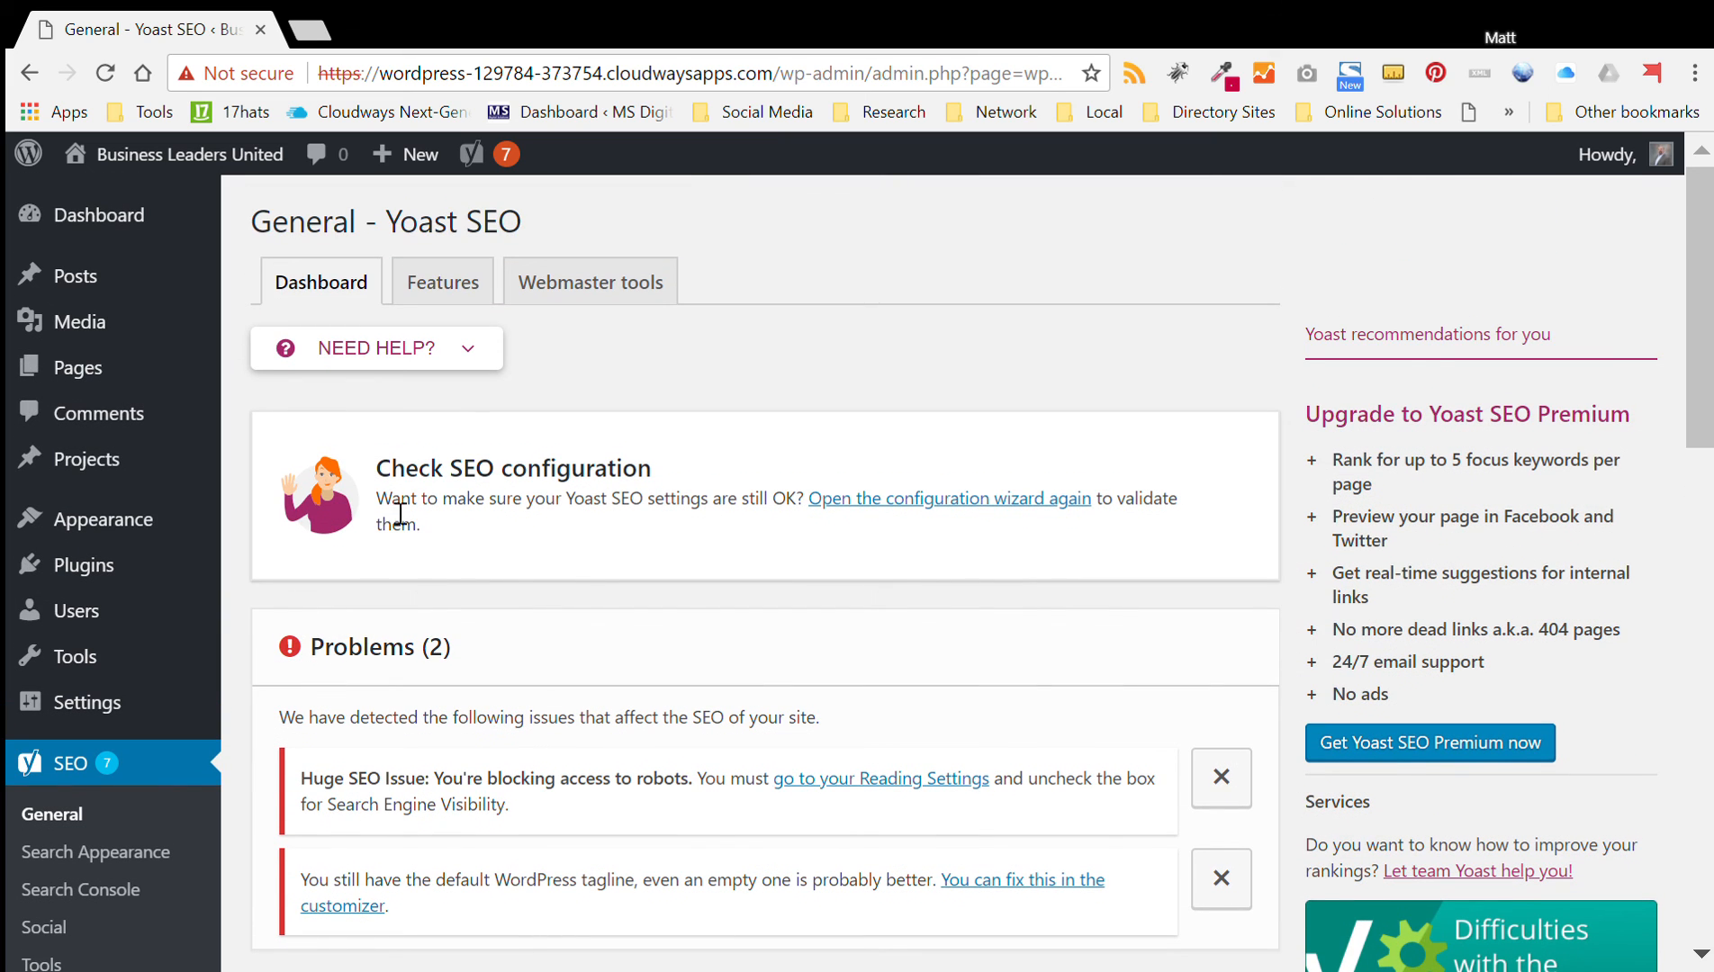
left_click(454, 295)
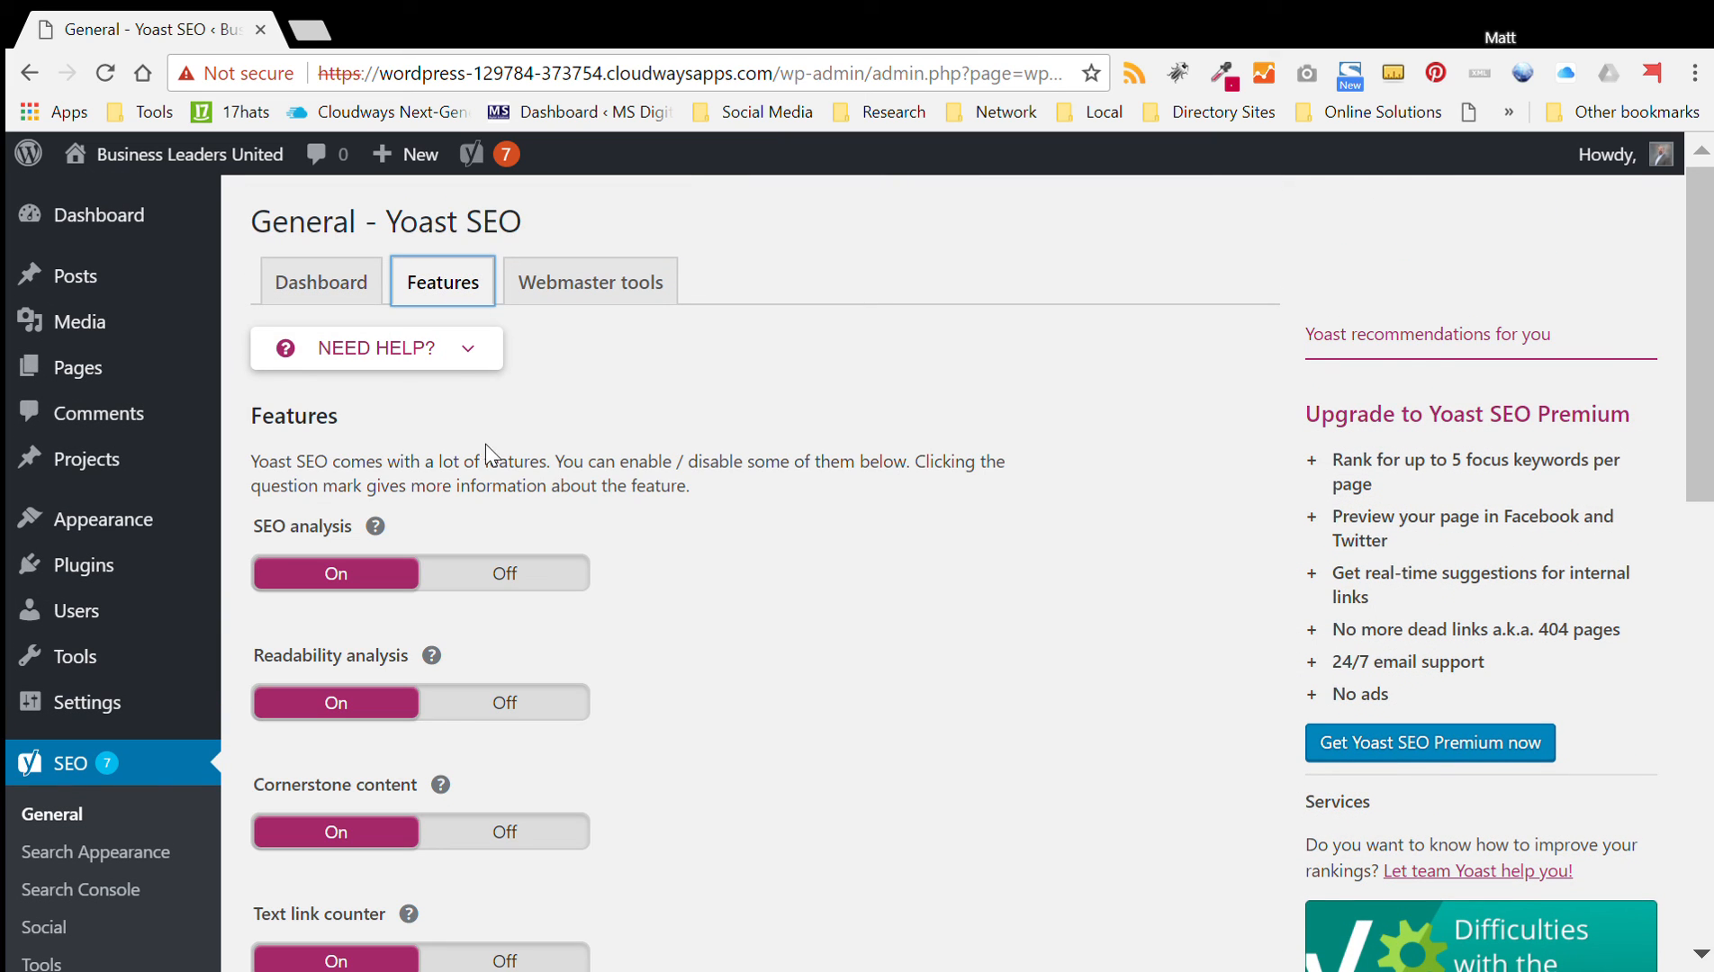
scroll(648, 475, "down", 1)
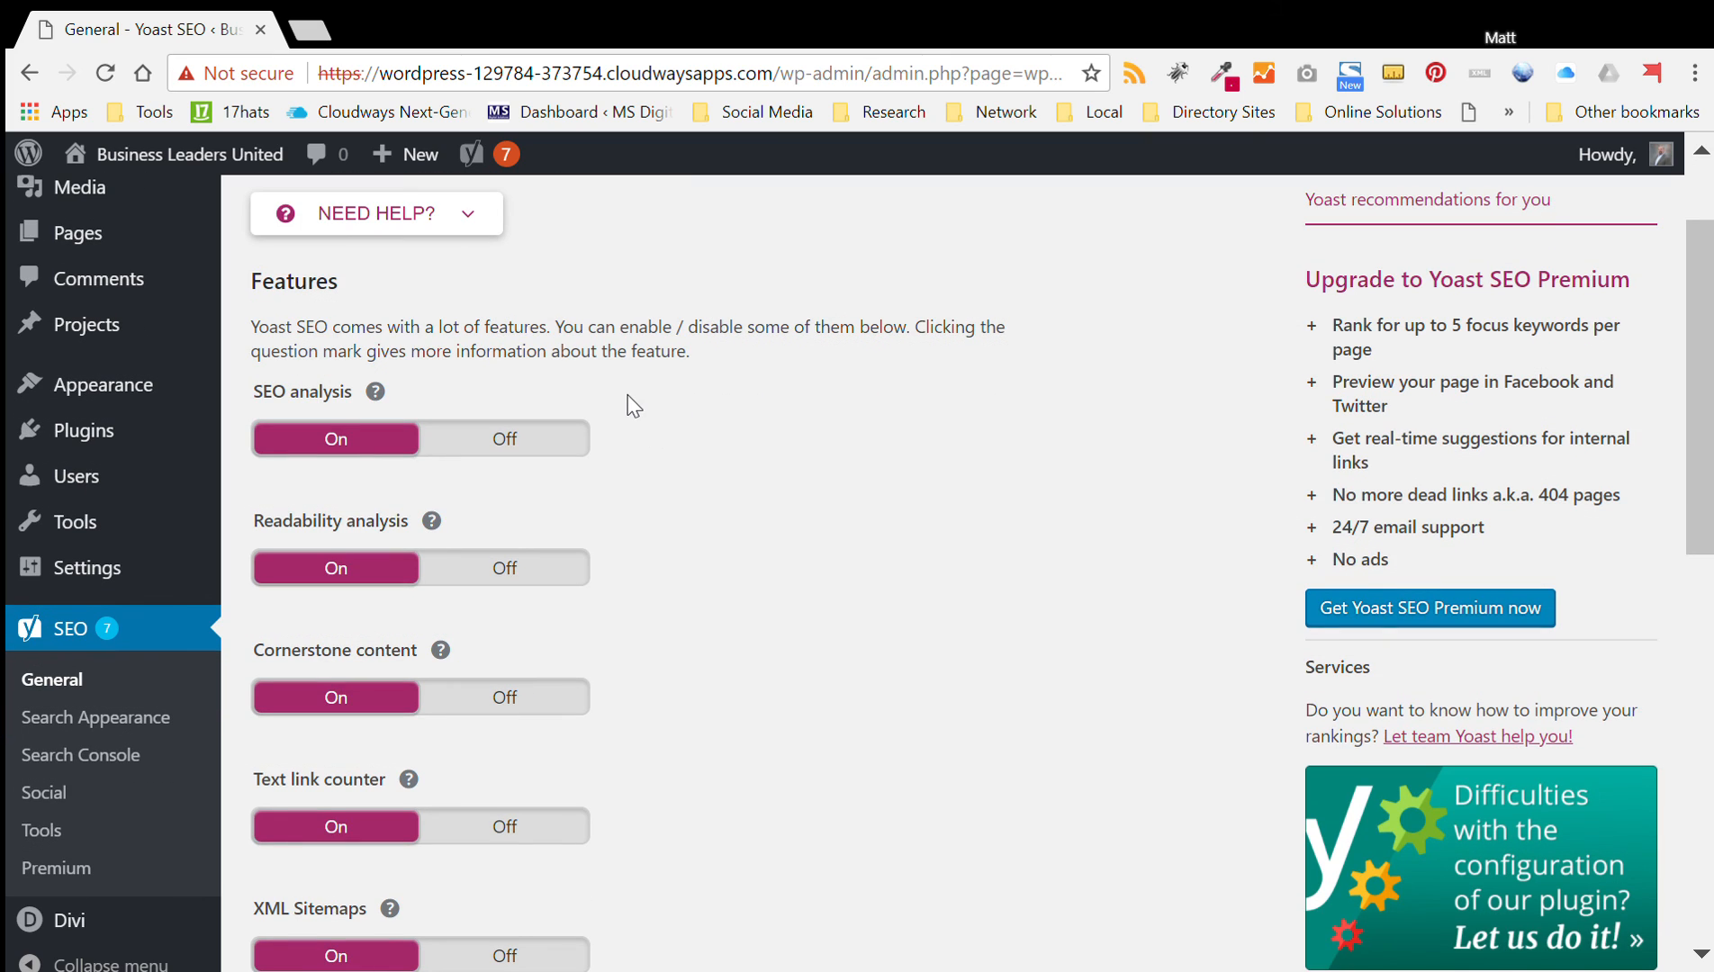
scroll(636, 405, "down", 1)
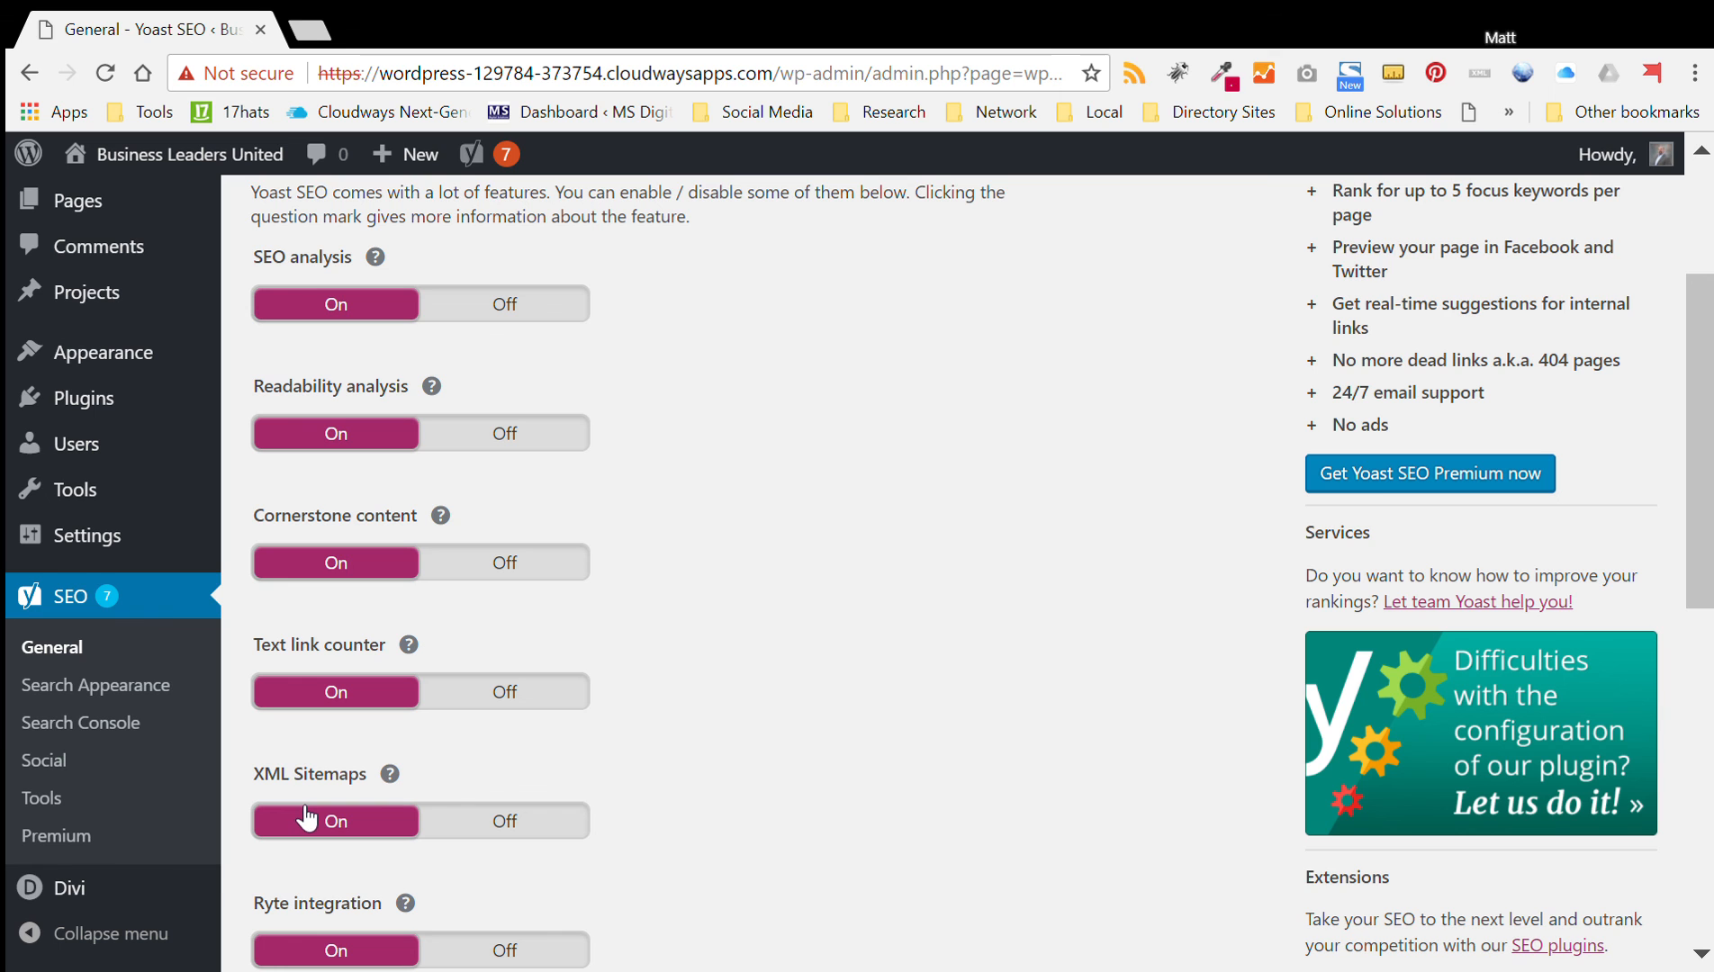
scroll(1297, 805, "up", 3)
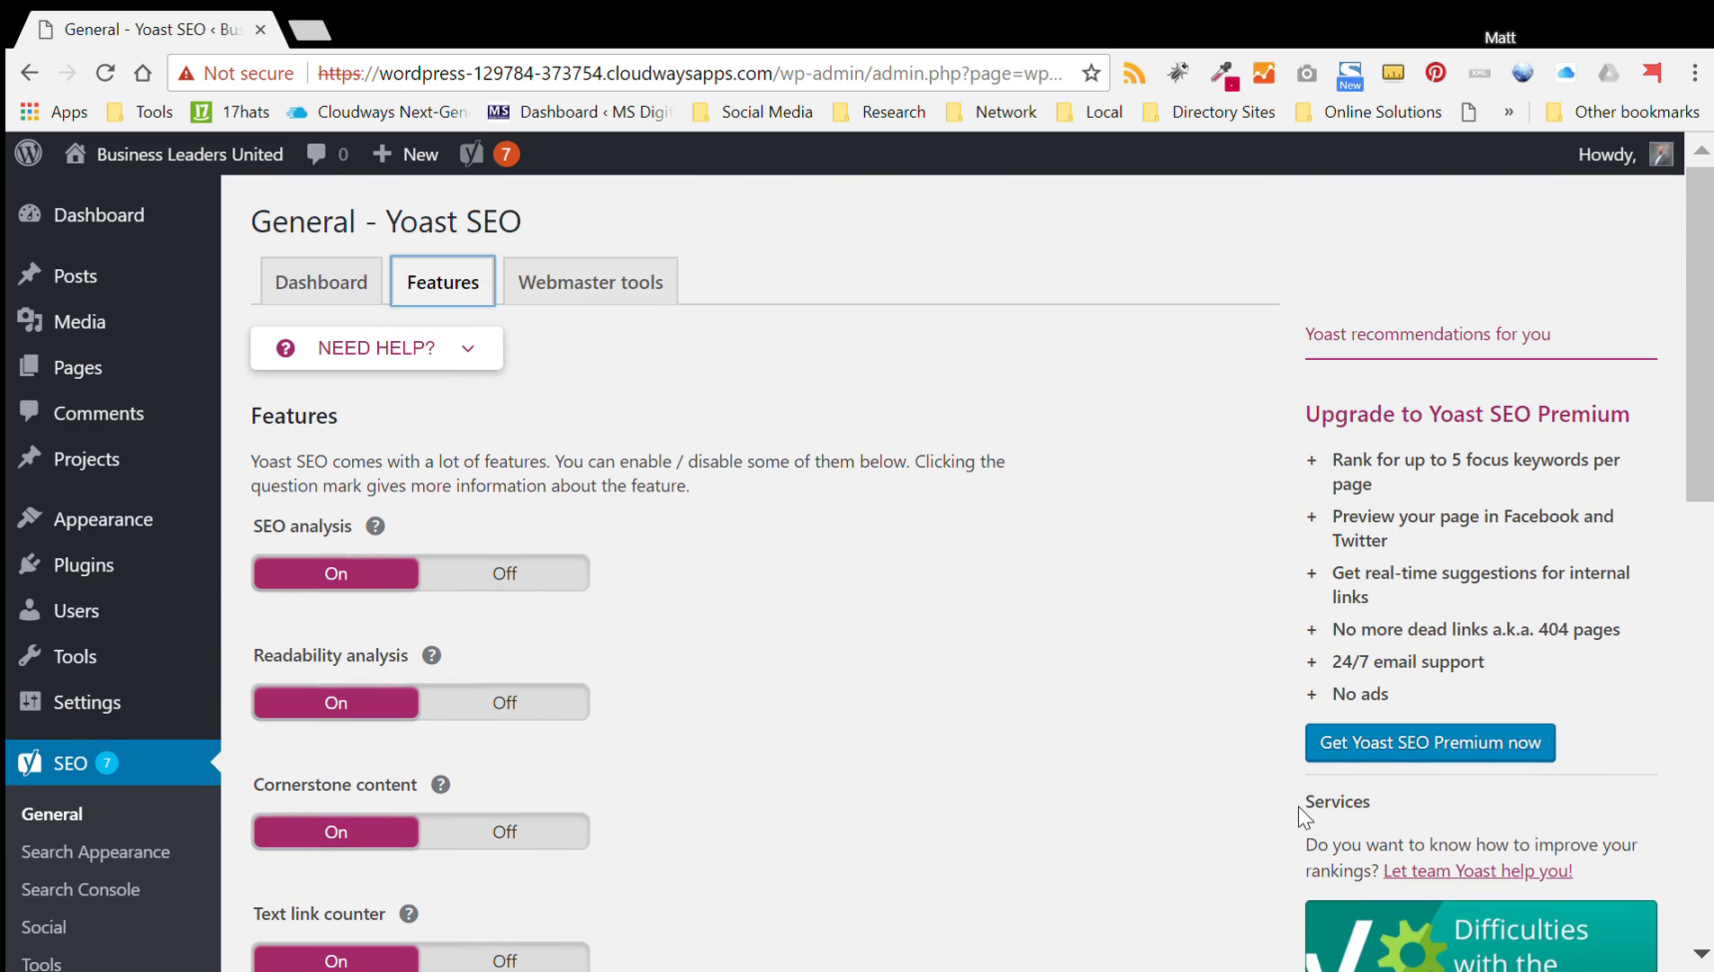
scroll(1297, 806, "down", 8)
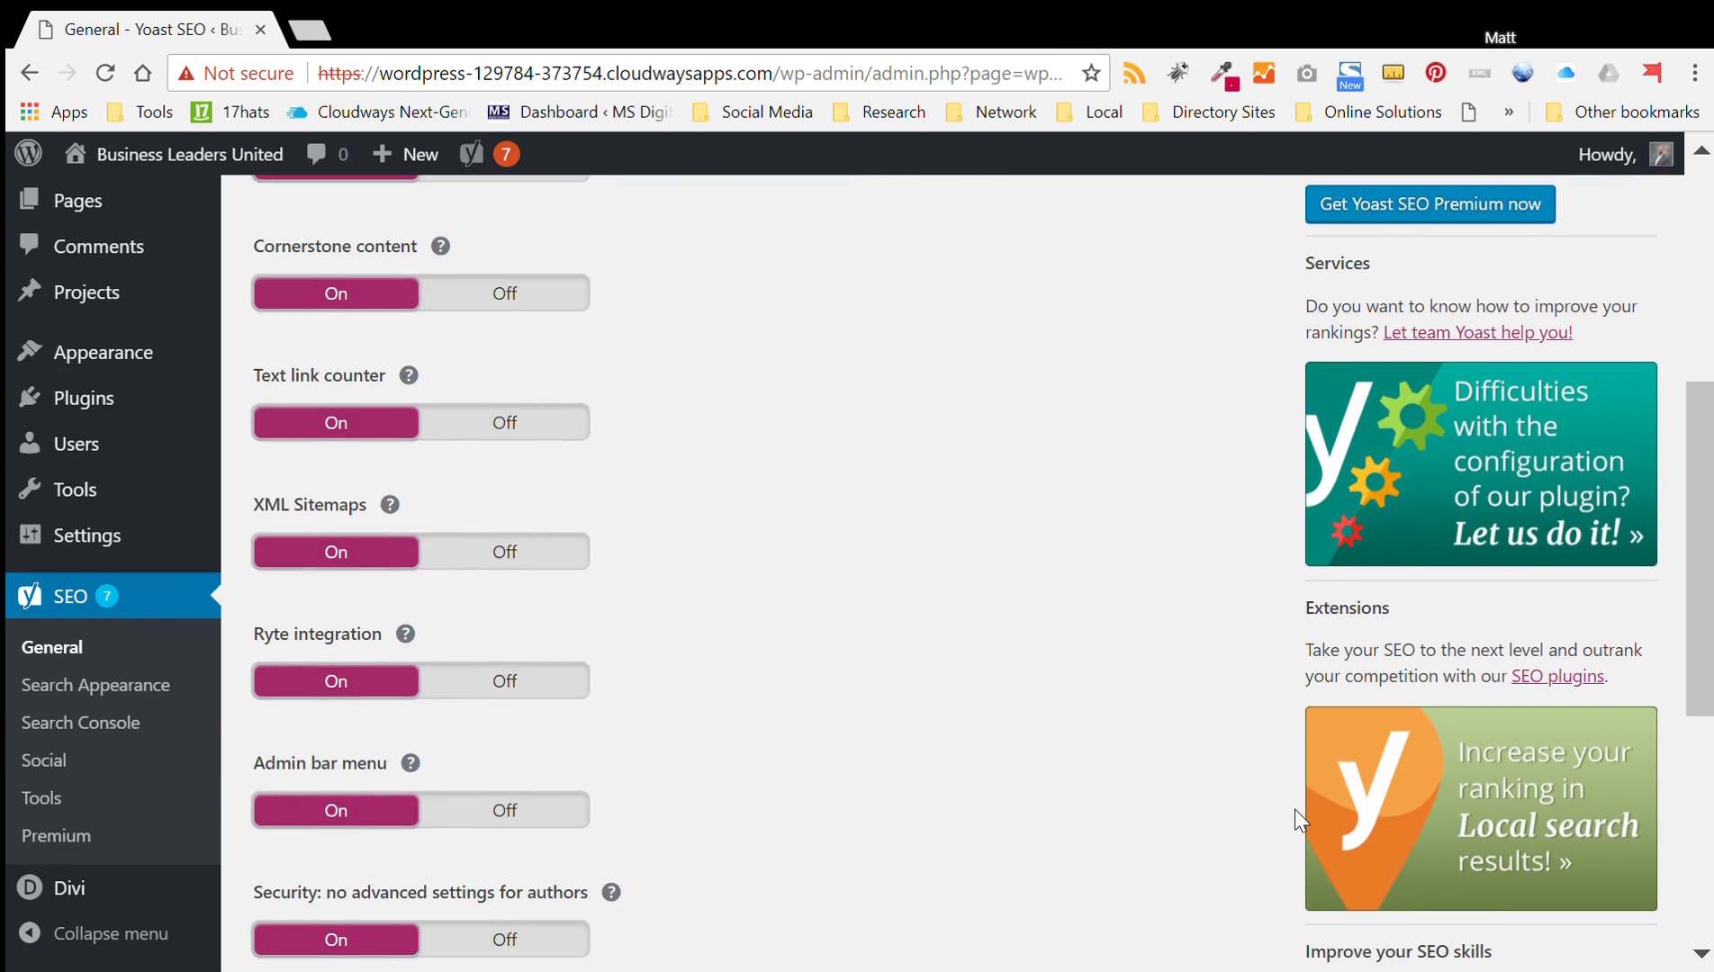
scroll(1295, 822, "down", 2)
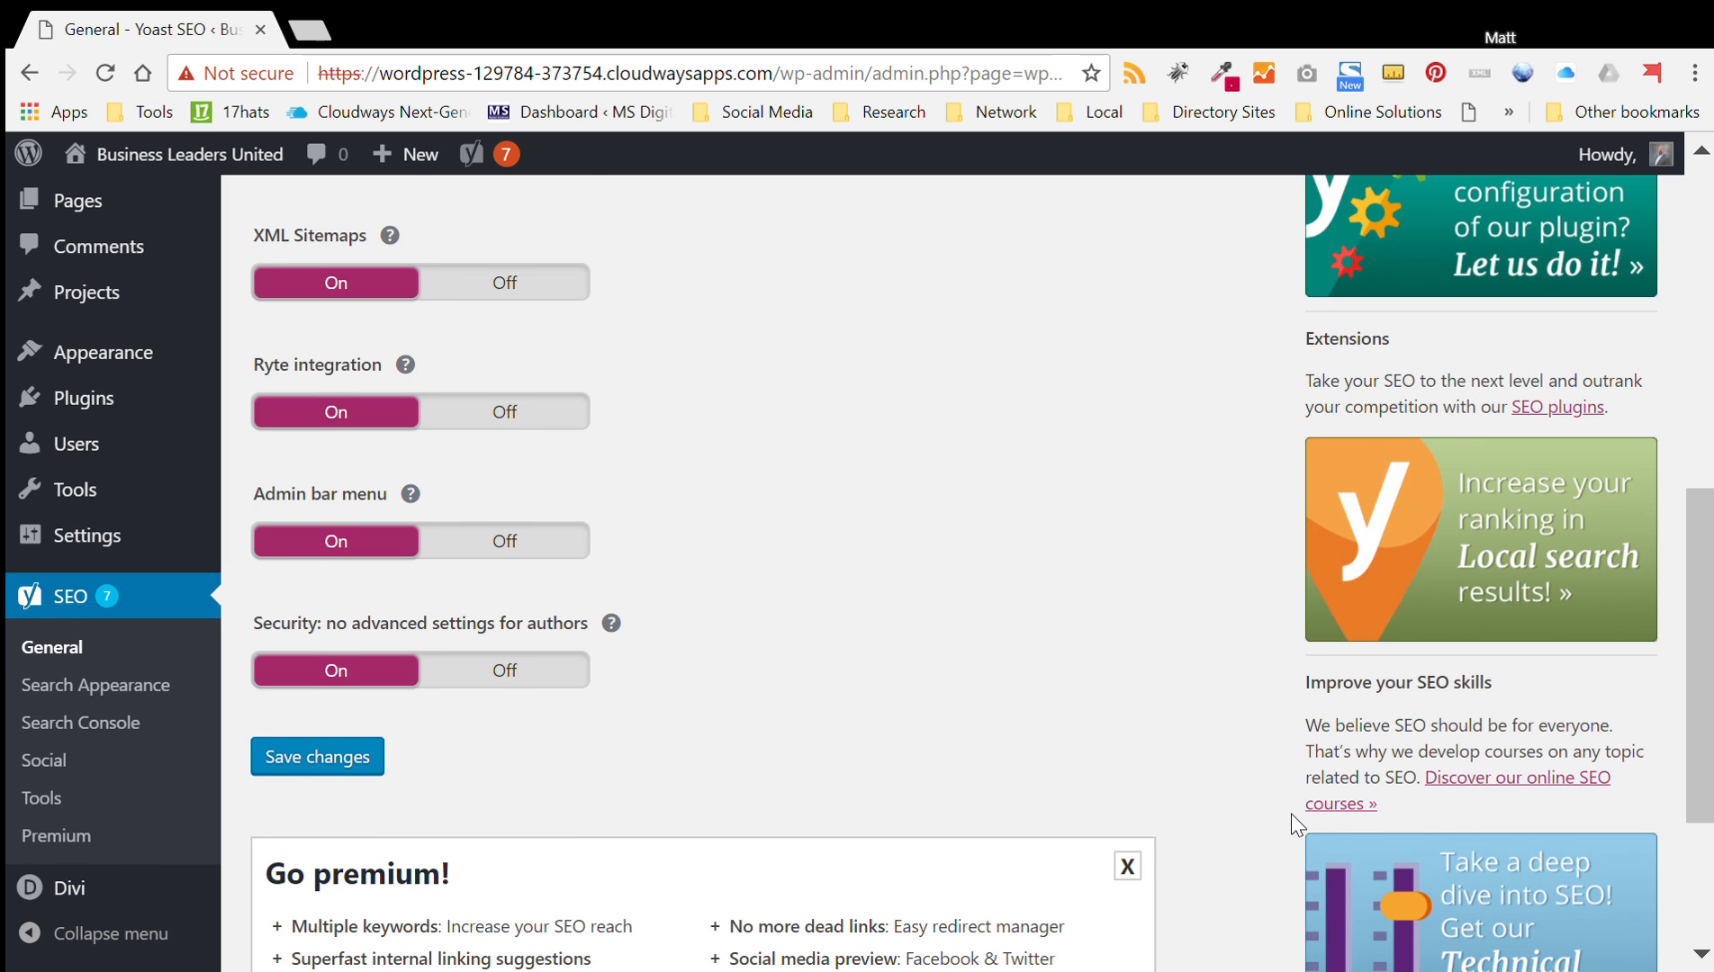
scroll(1291, 813, "up", 9)
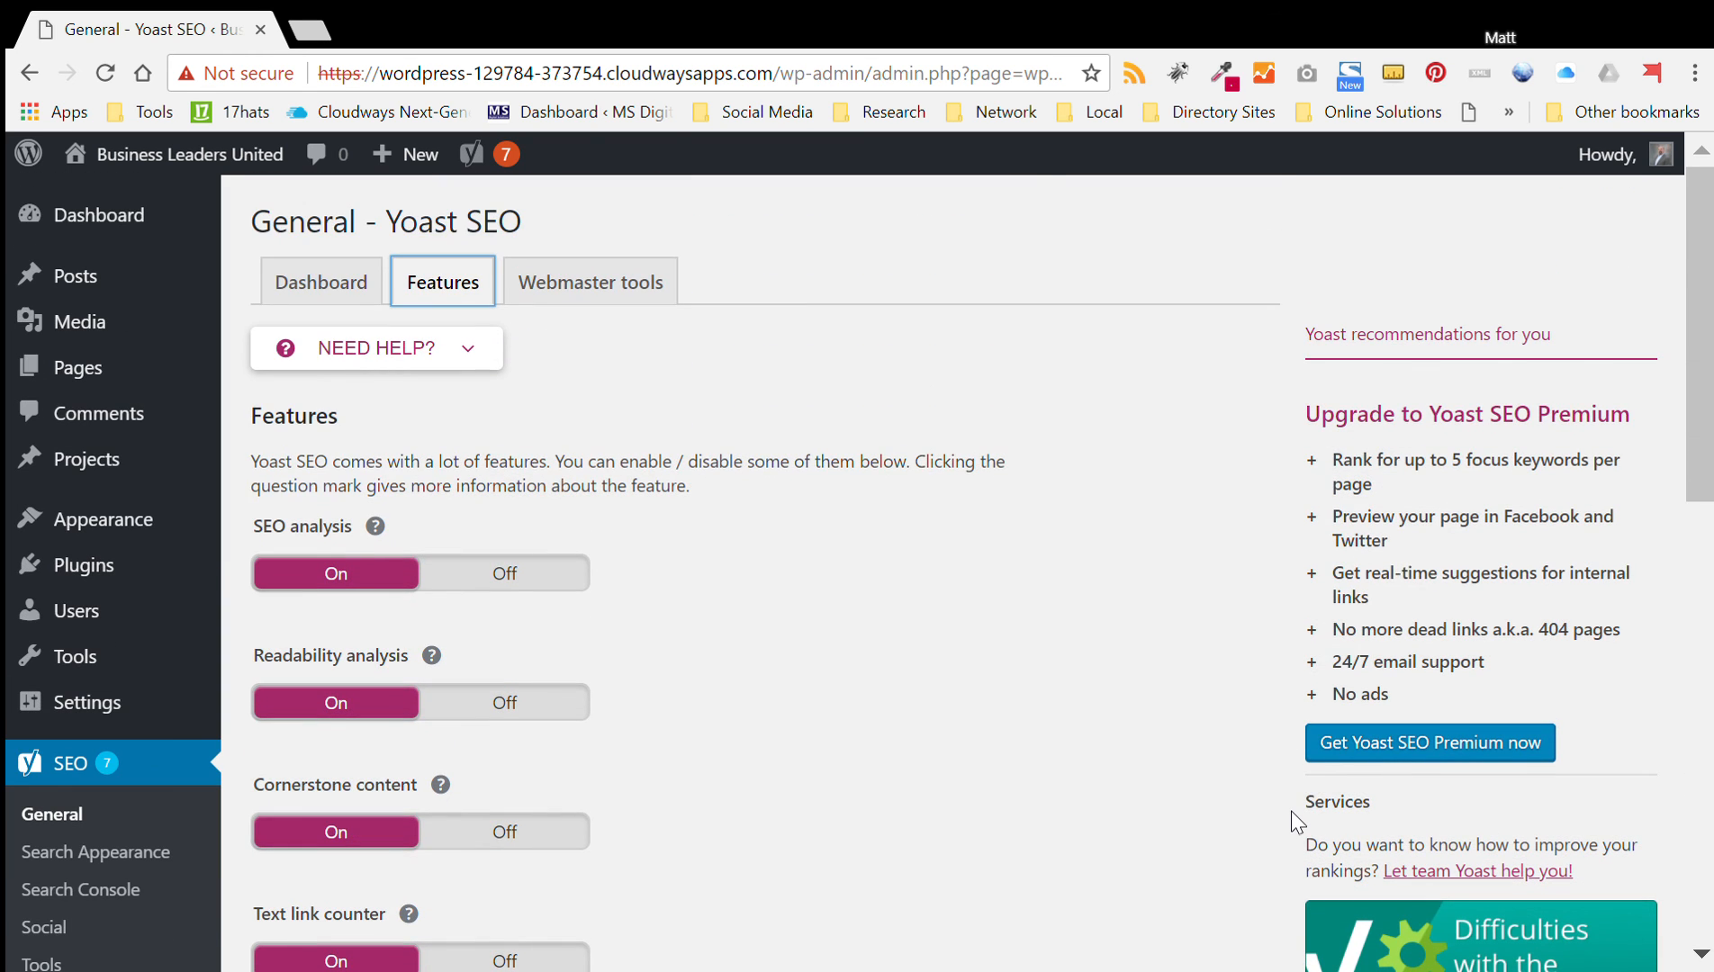